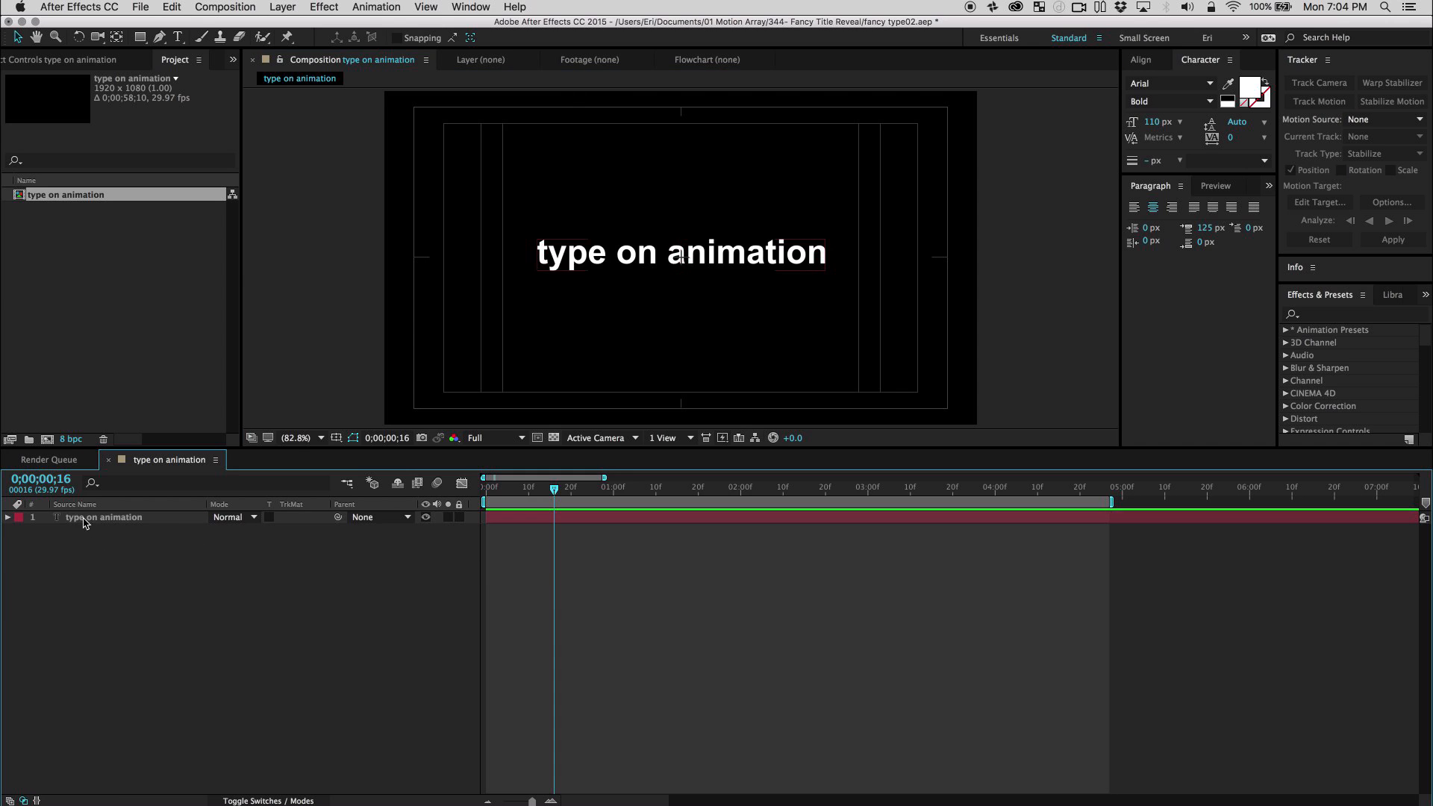
Add an Opacity animator to the text layer and set its opacity to 0%.
click(7, 517)
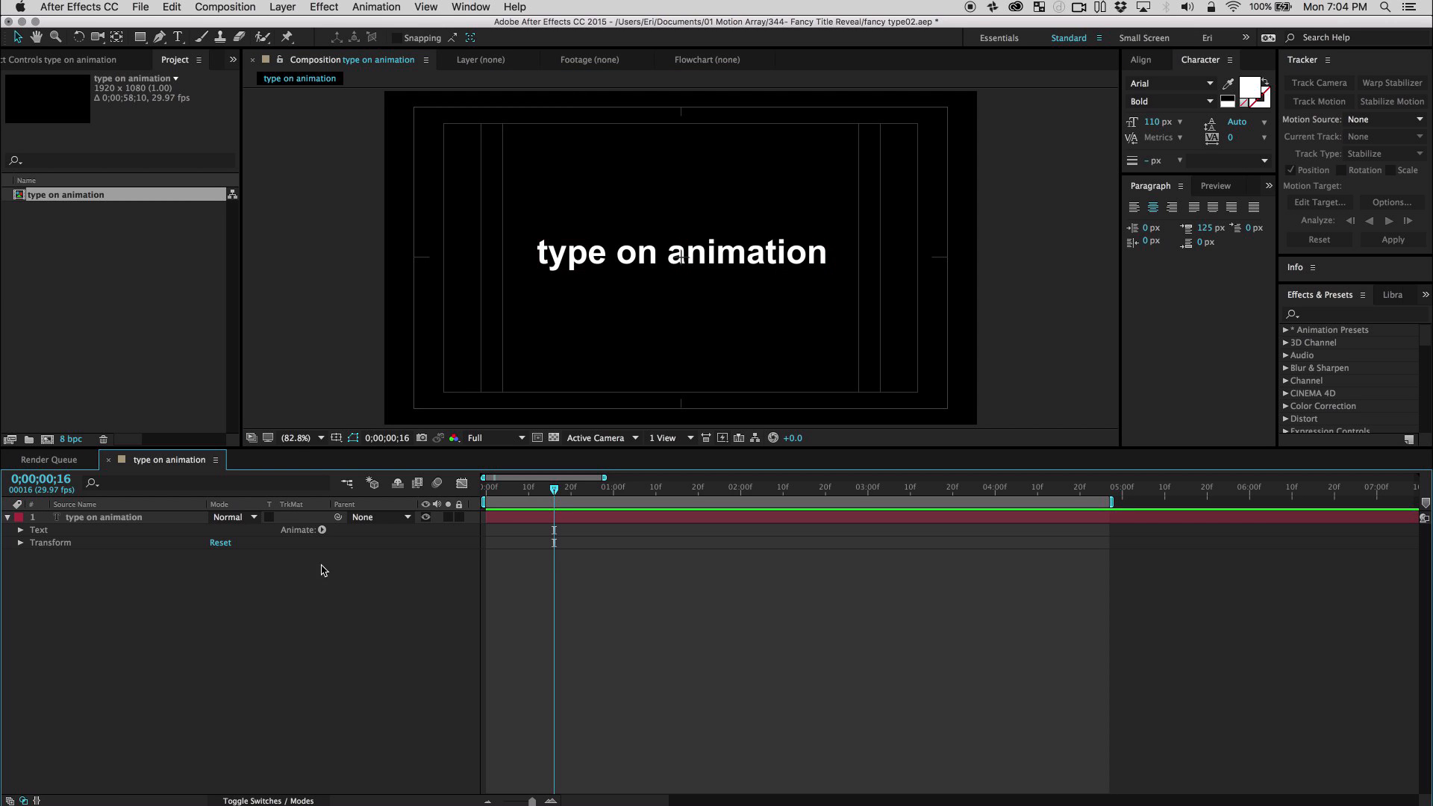
click(323, 531)
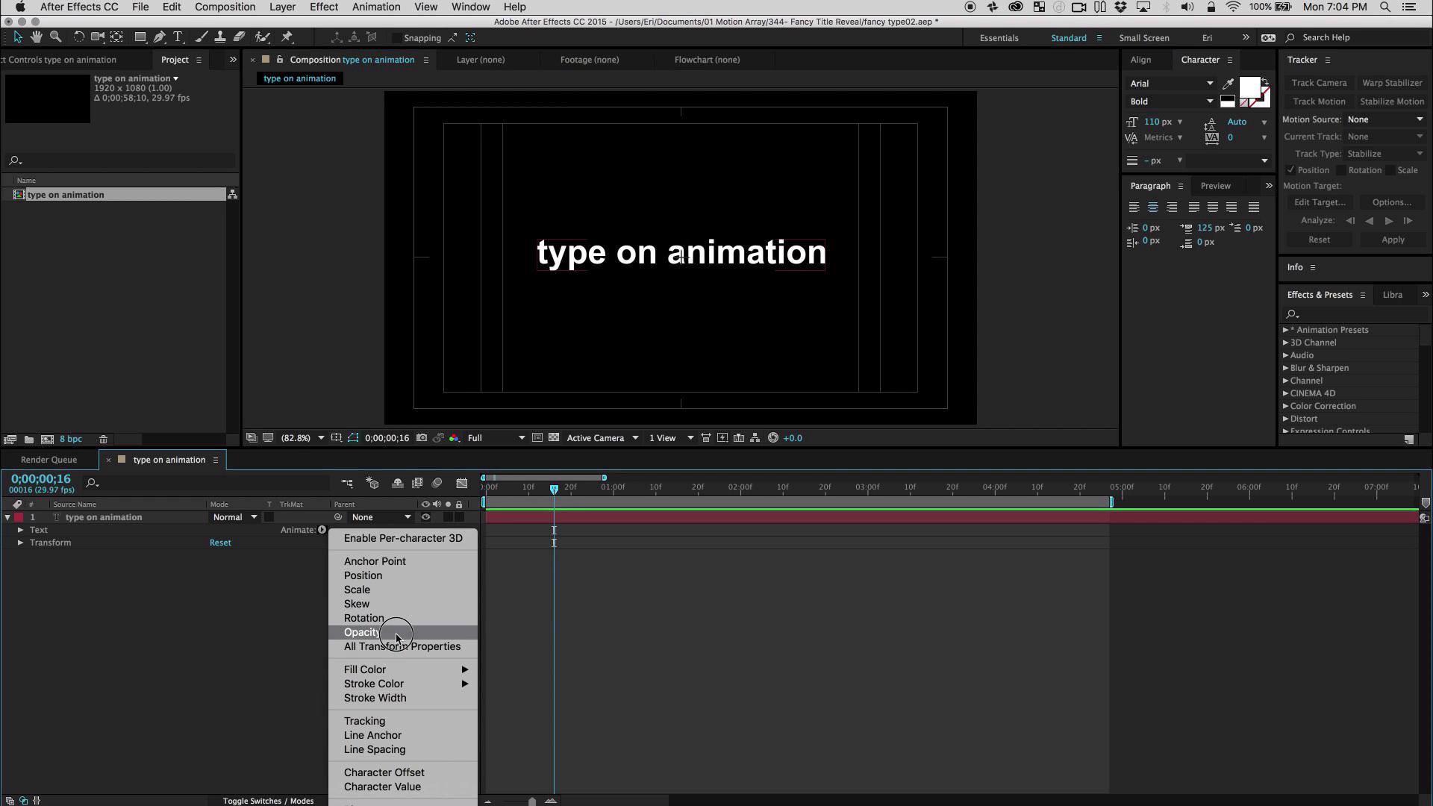
click(146, 626)
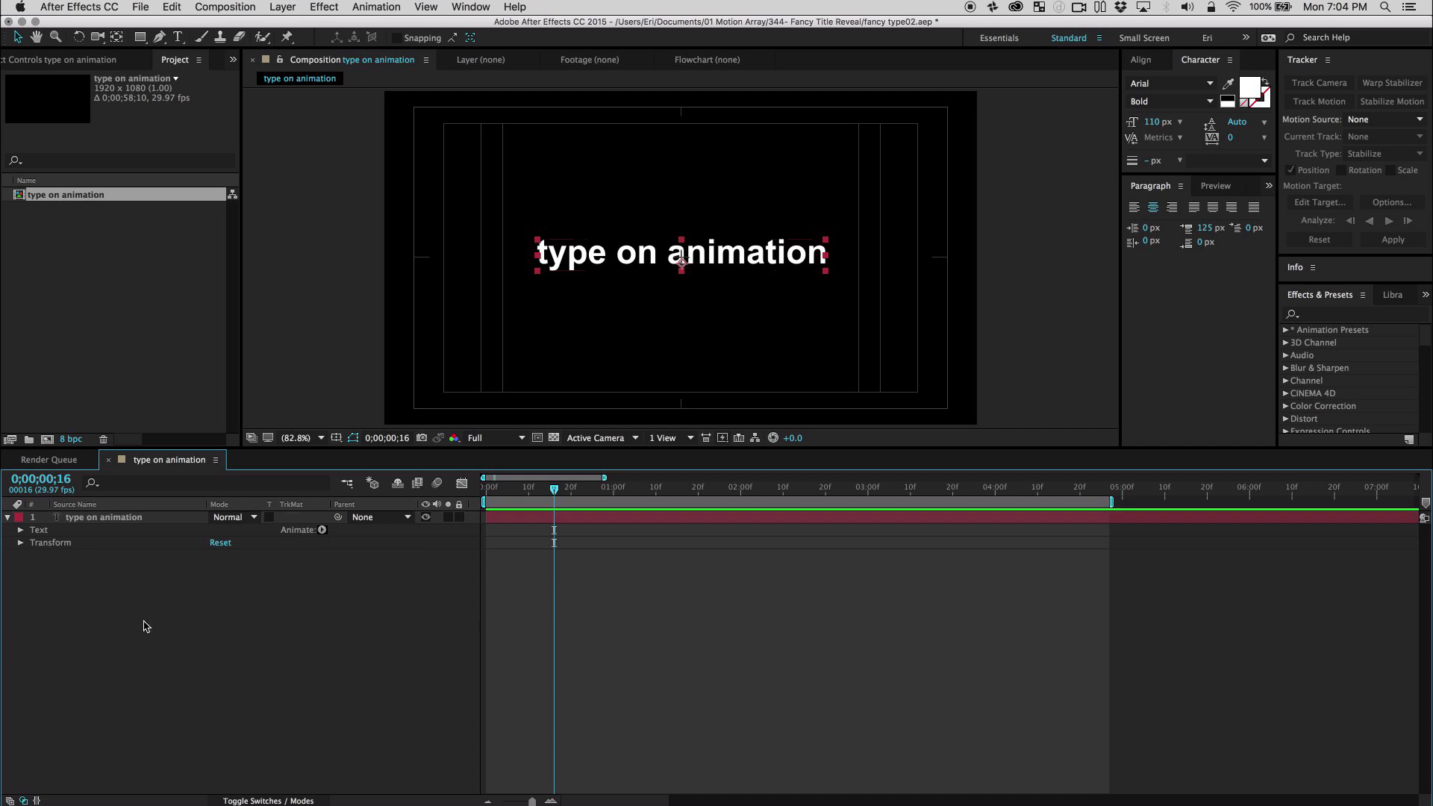
click(135, 681)
drag(218, 606, 84, 617)
Keyframe the Offset of Animator 1's range selector from 0% at the first frame to 100% at one second, and scrub through the reveal.
drag(515, 491, 419, 483)
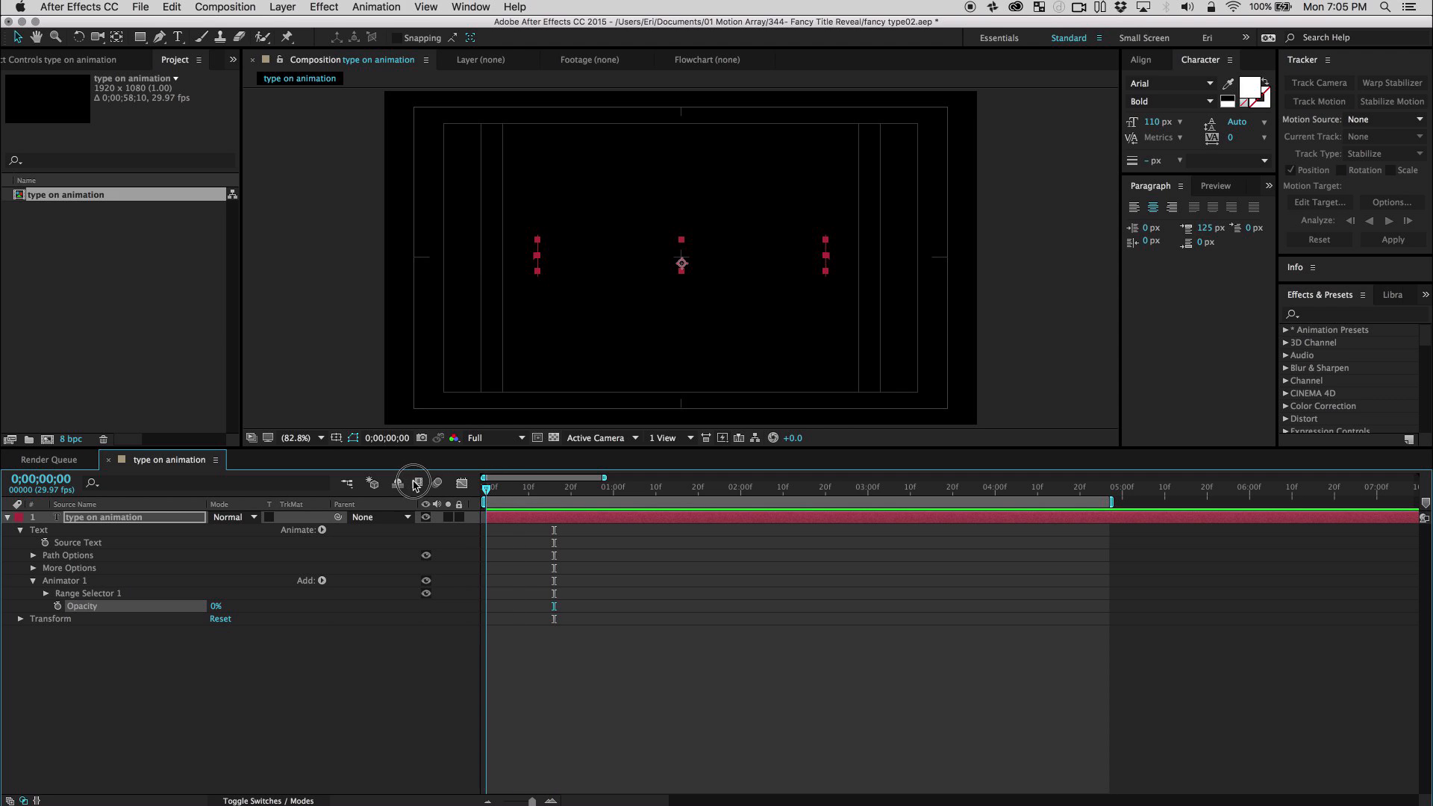
click(46, 593)
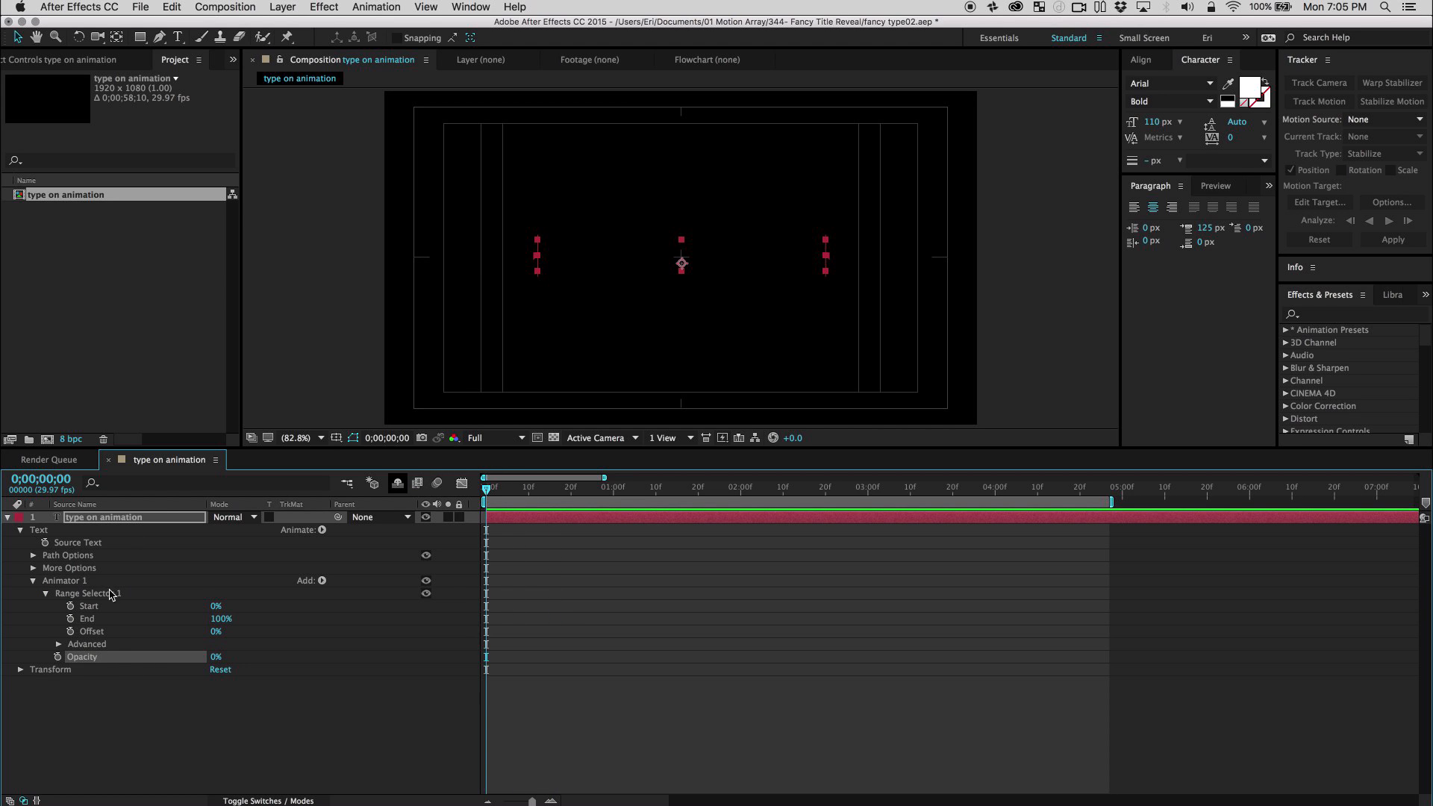
click(71, 631)
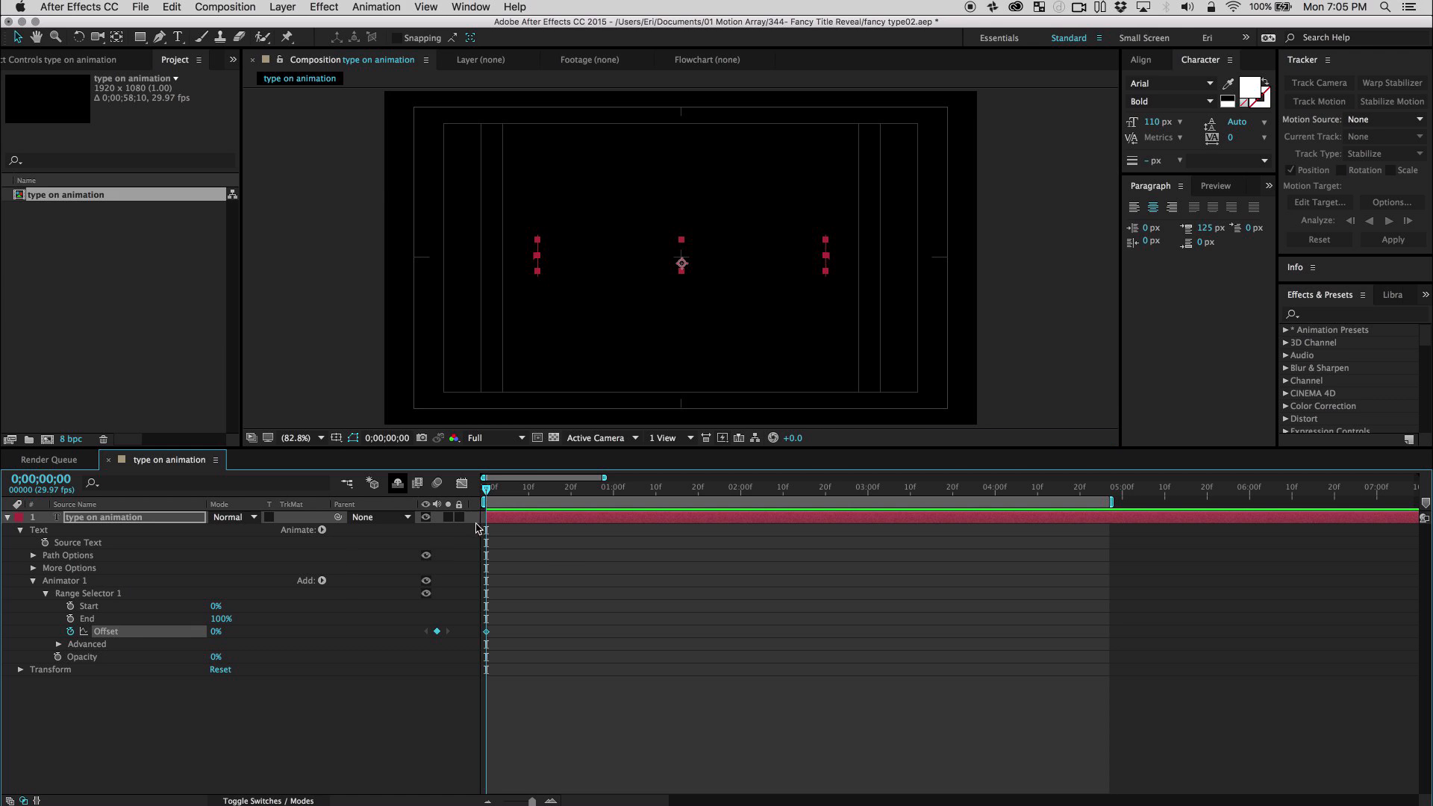
drag(544, 489, 621, 494)
drag(216, 639, 445, 655)
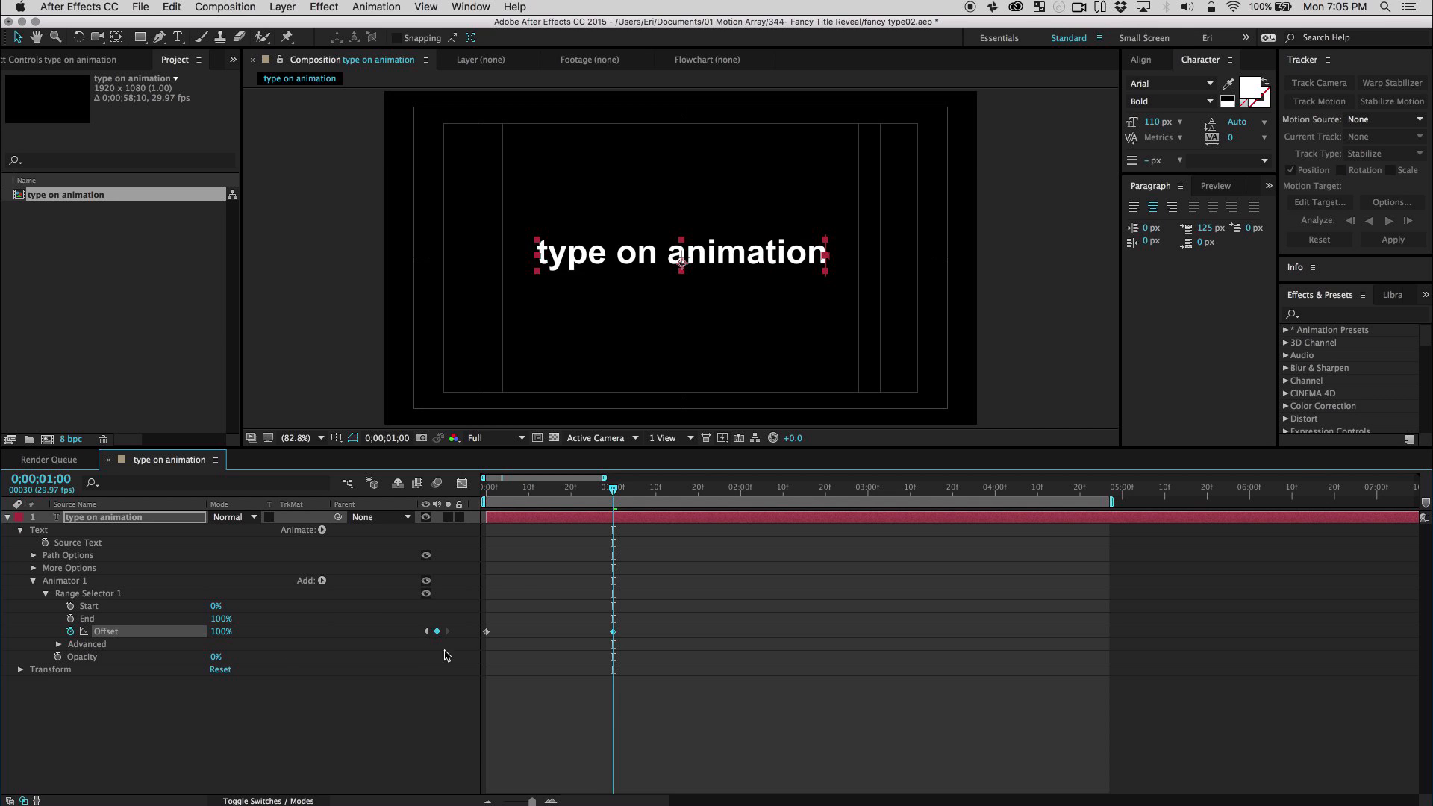
drag(613, 491, 541, 527)
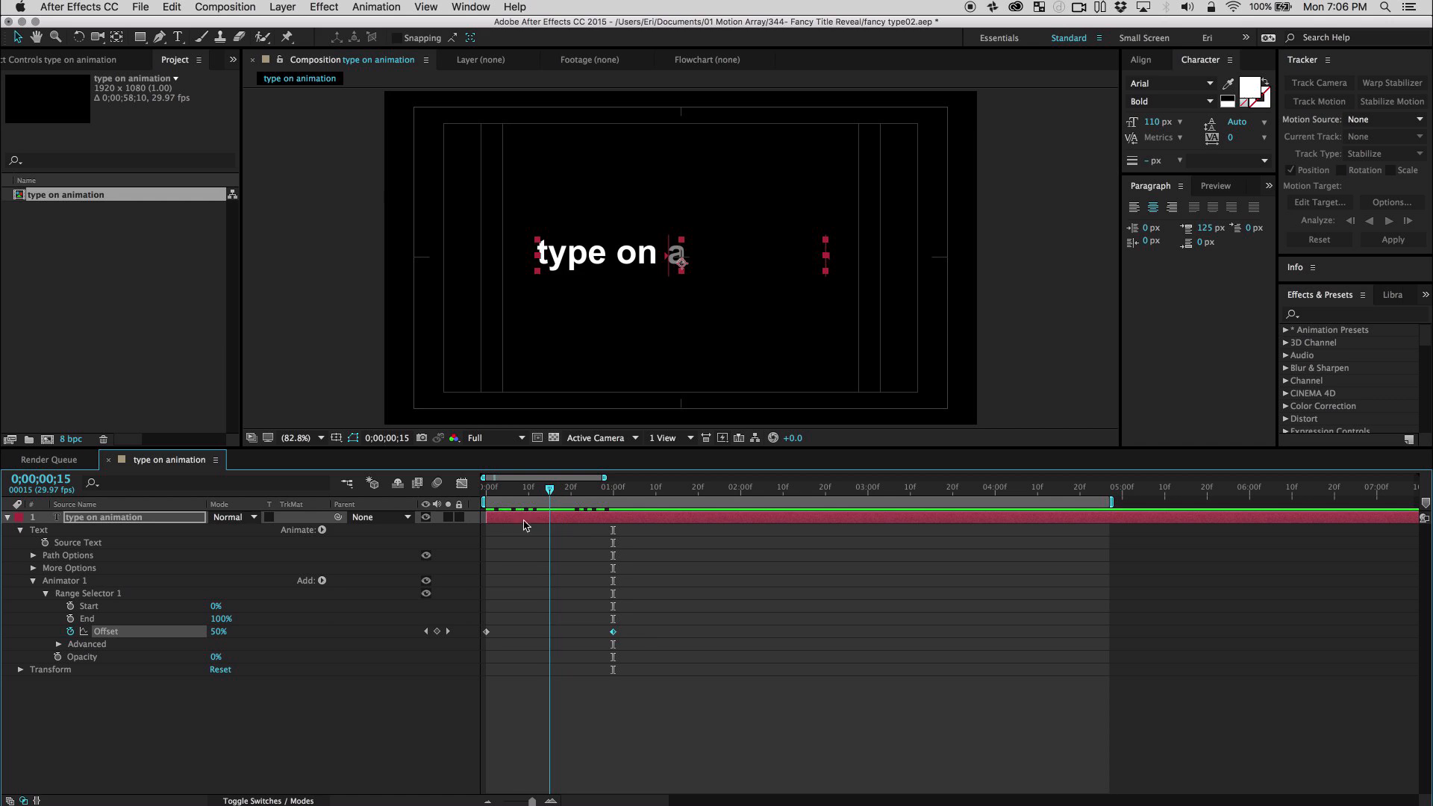
Set the Smoothness of Animator 1's range selector to 0% and scrub through the text reveal.
click(59, 644)
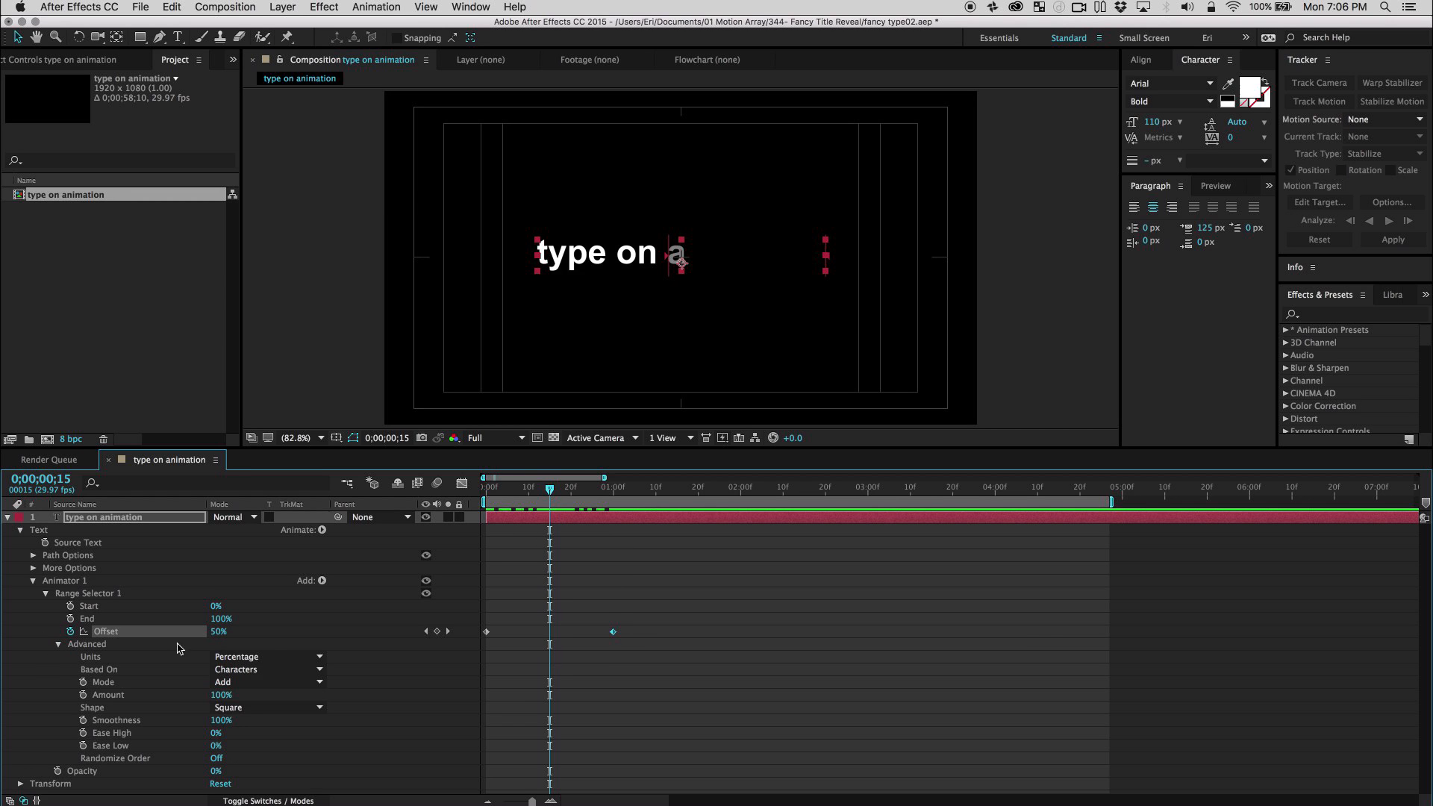
drag(222, 721, 118, 721)
click(489, 486)
drag(485, 489, 579, 516)
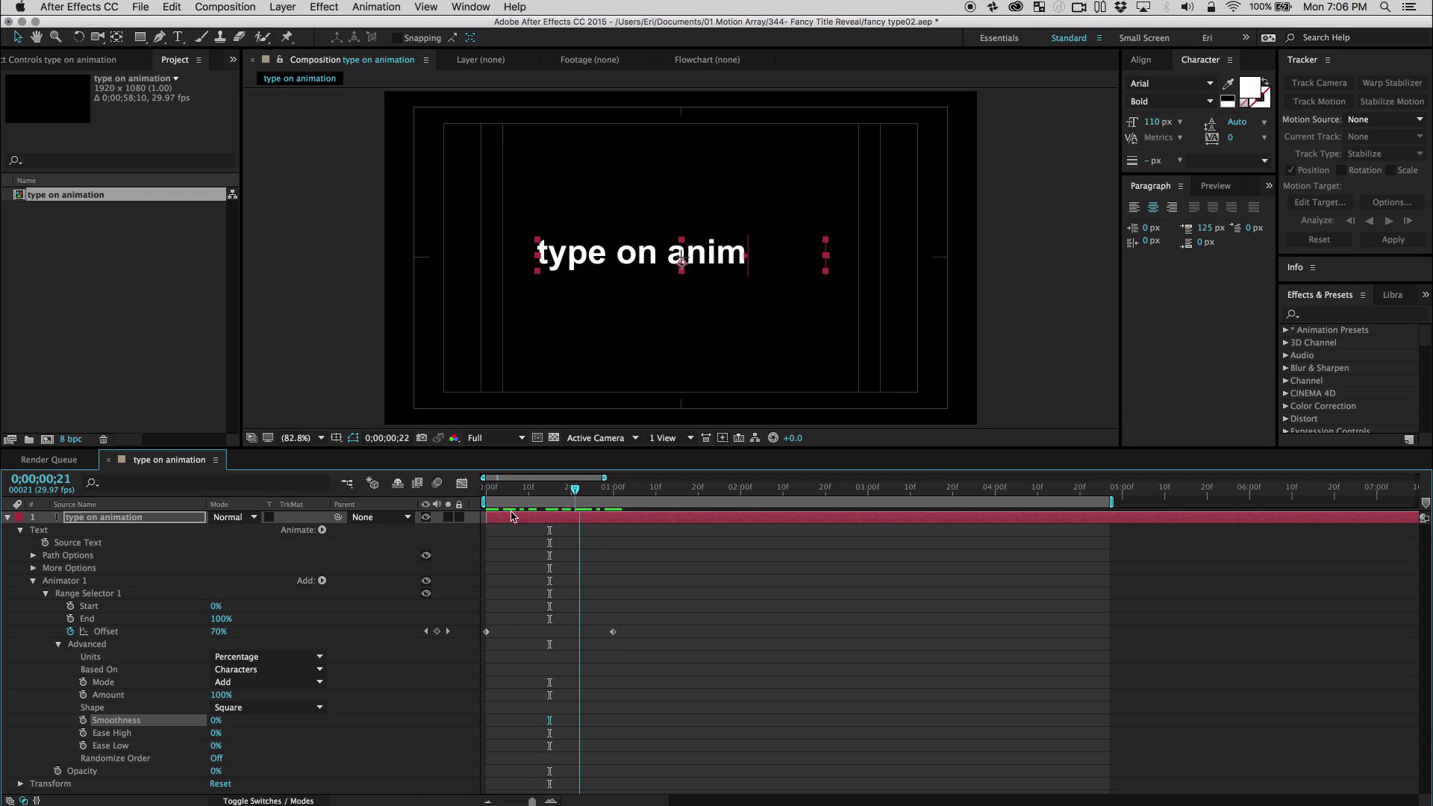
Add a separate Character Value animator to the text and set its value to 95 for underscores.
click(33, 582)
click(102, 639)
click(322, 529)
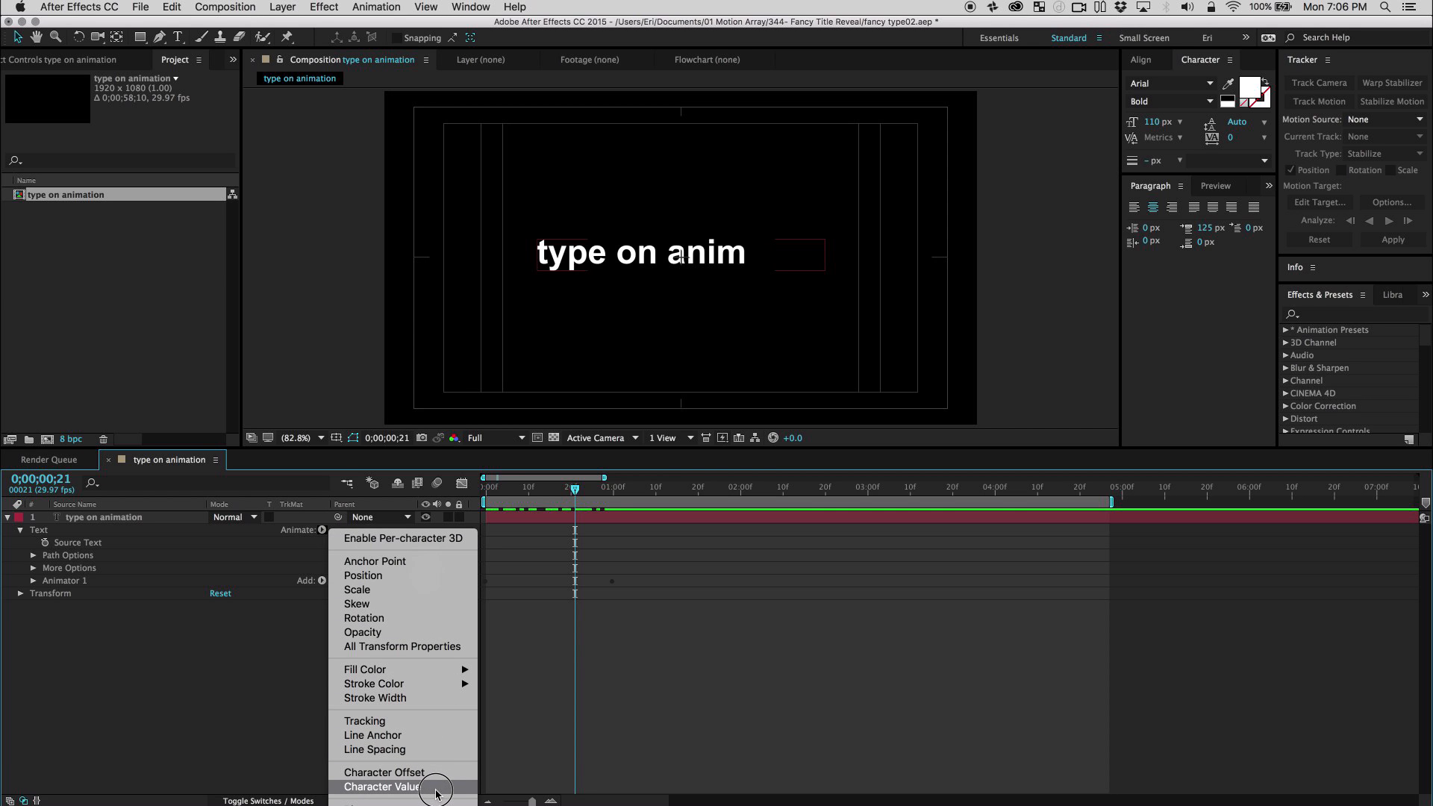
click(437, 787)
click(122, 699)
drag(213, 648, 279, 651)
click(216, 644)
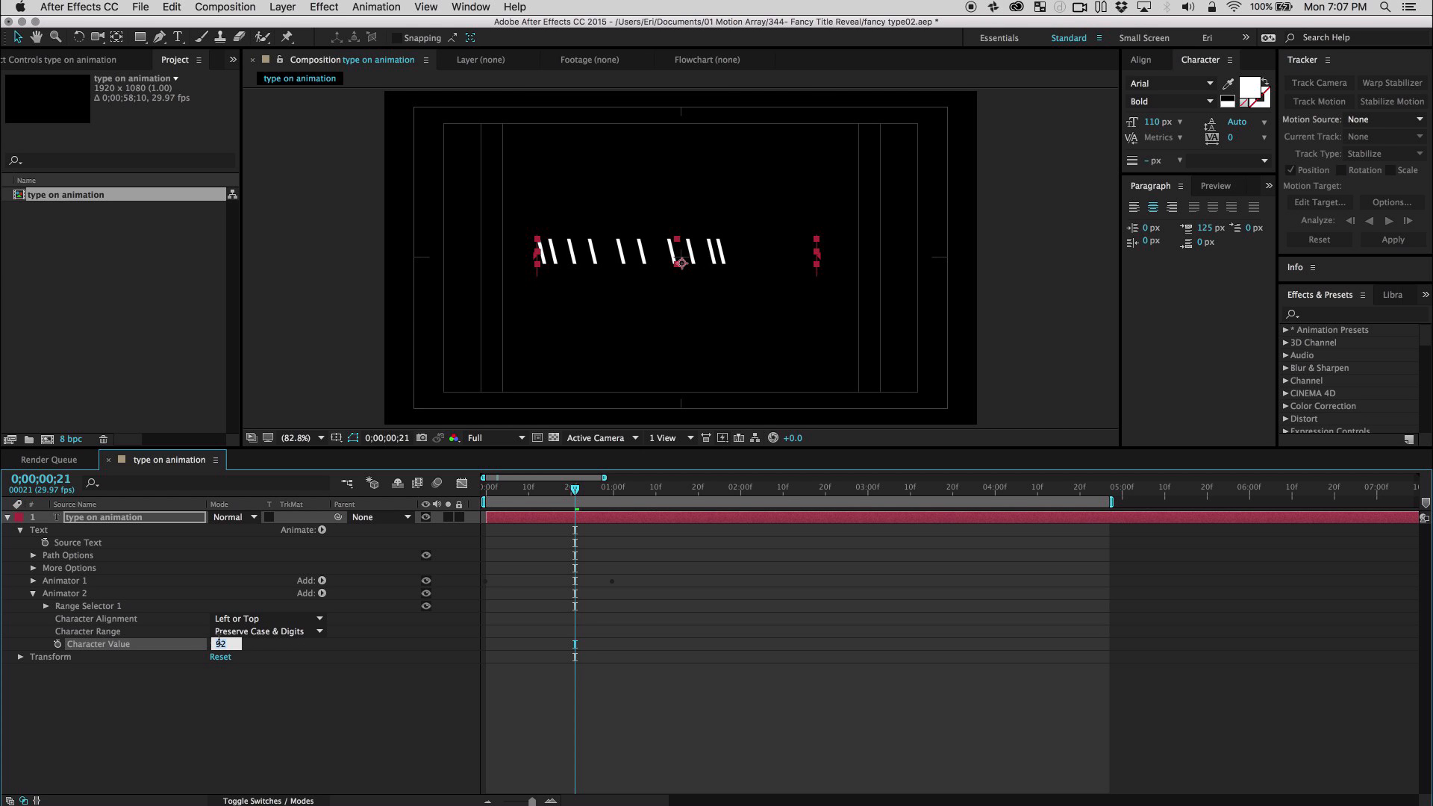
key(Return)
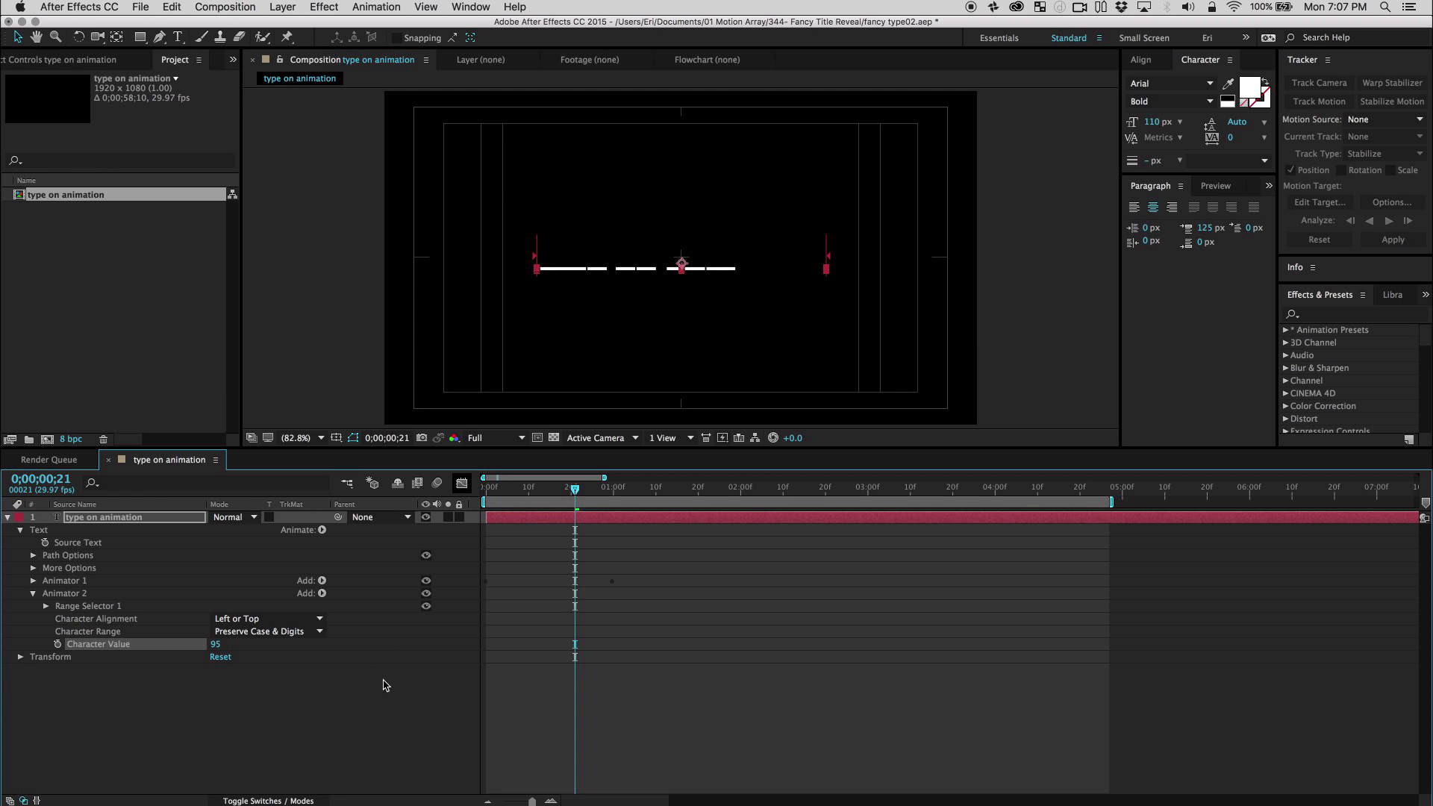
drag(556, 492, 605, 493)
Link the Offset of Animator 2's range selector to Animator 1's Offset with an expression, and scrub through the animation.
click(46, 607)
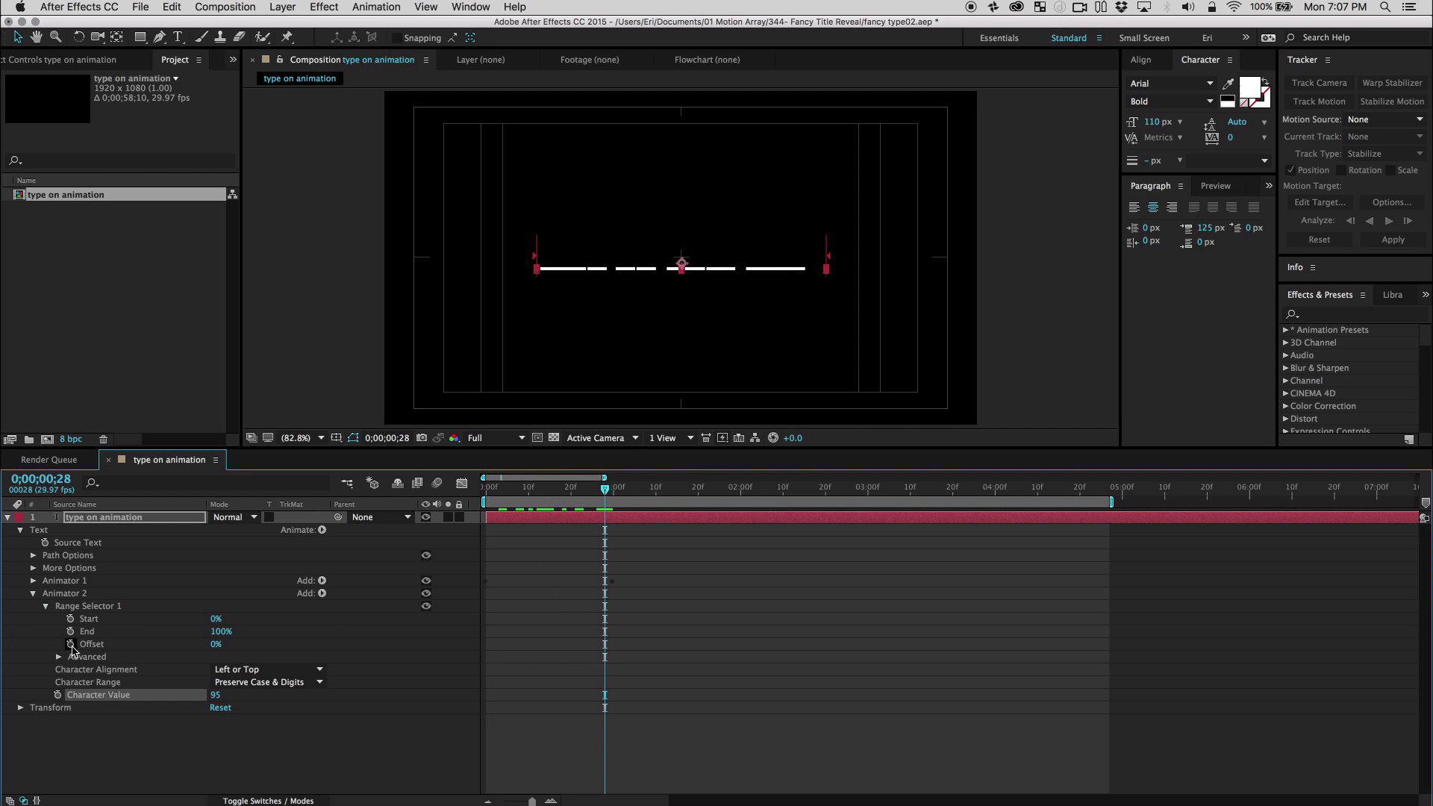
click(33, 582)
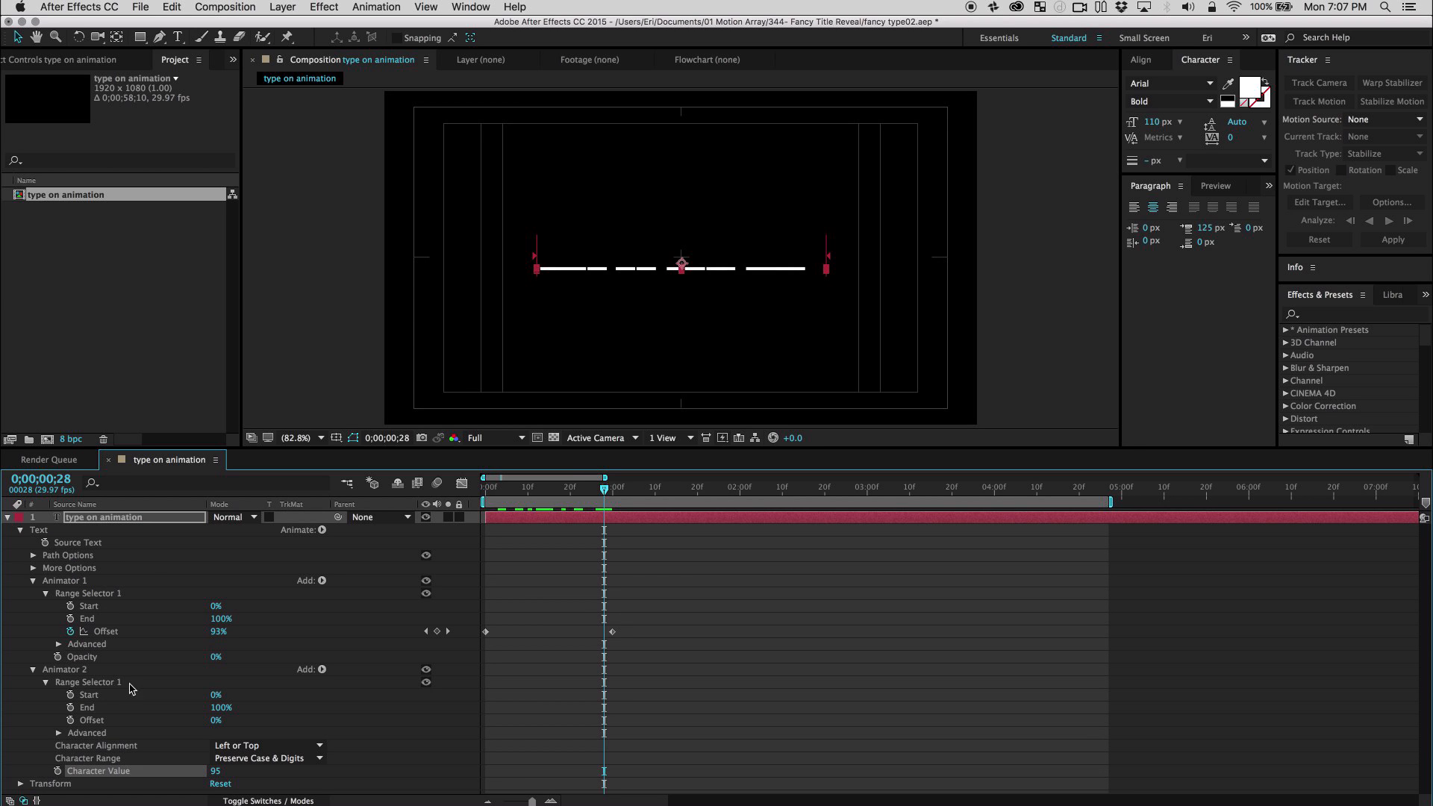
alt+click(70, 720)
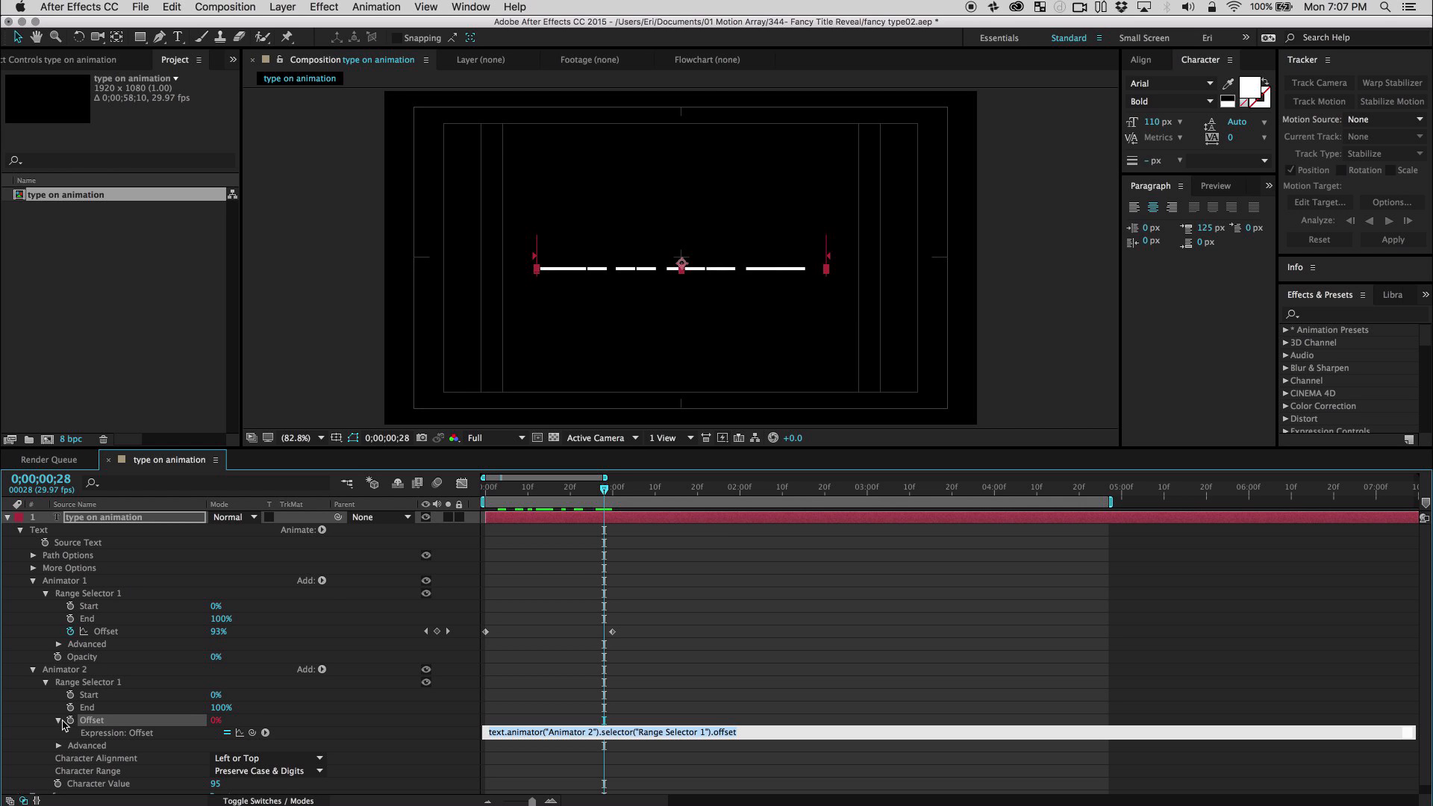
drag(252, 733, 123, 635)
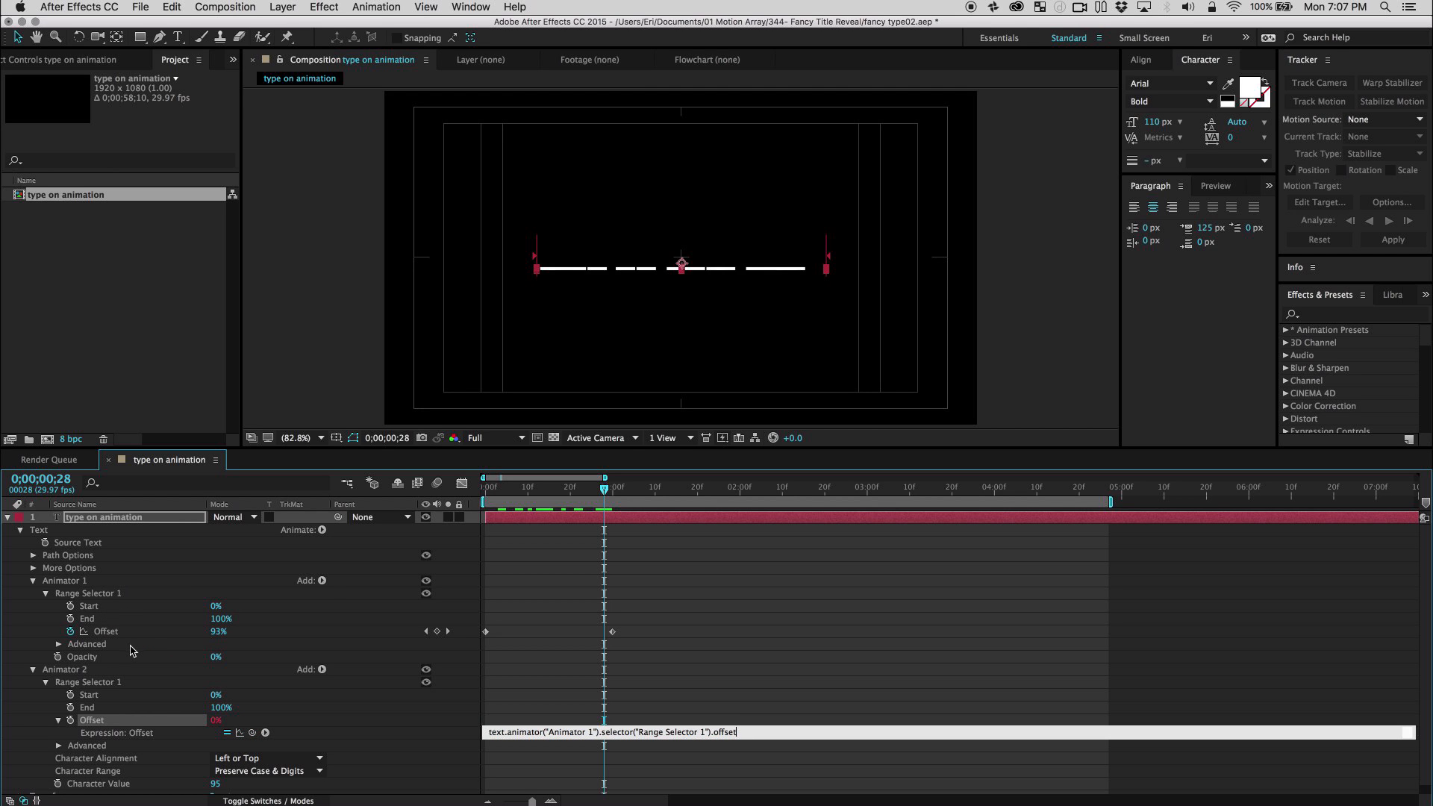
click(539, 677)
drag(603, 488, 528, 489)
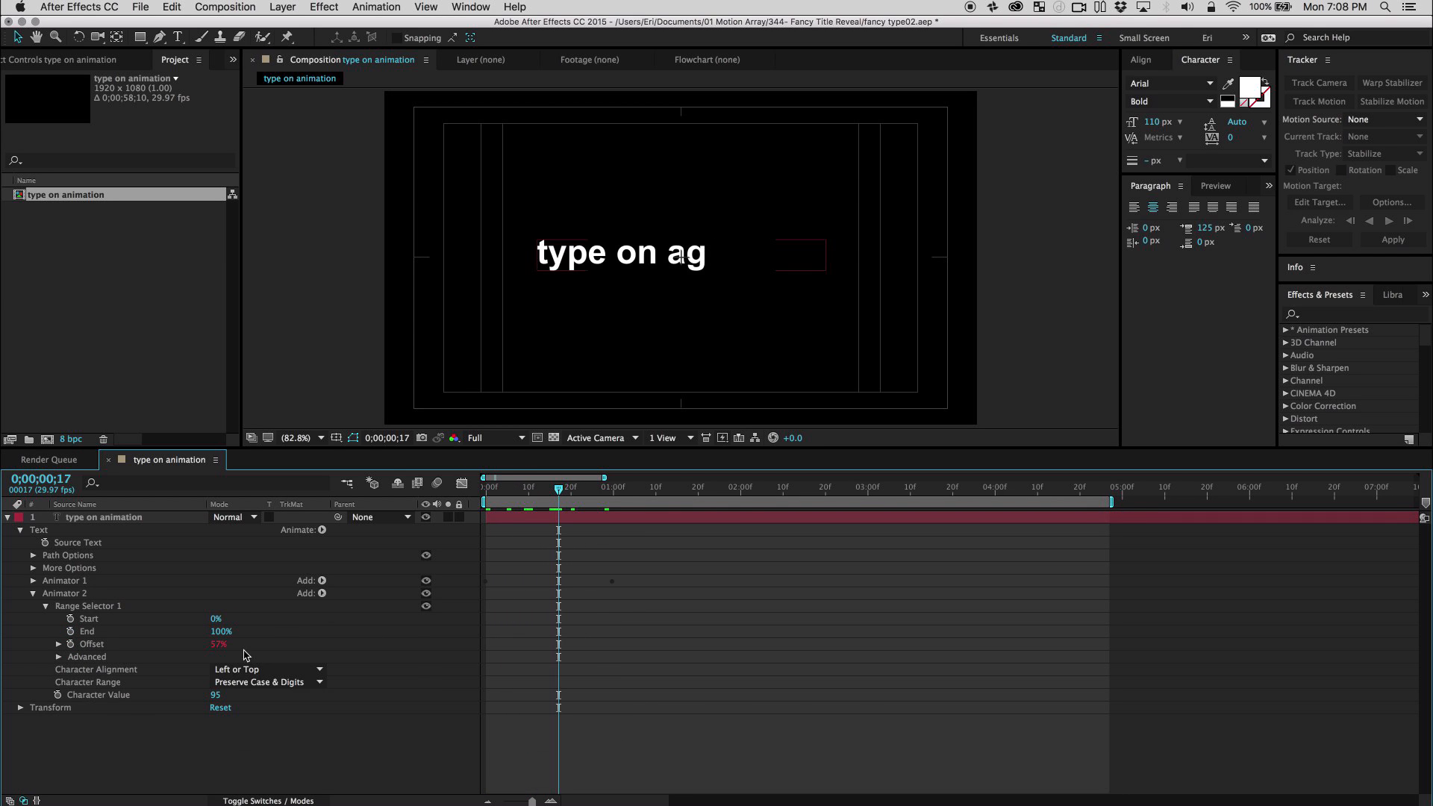
Set the Smoothness of Animator 2's range selector to 0%.
click(59, 658)
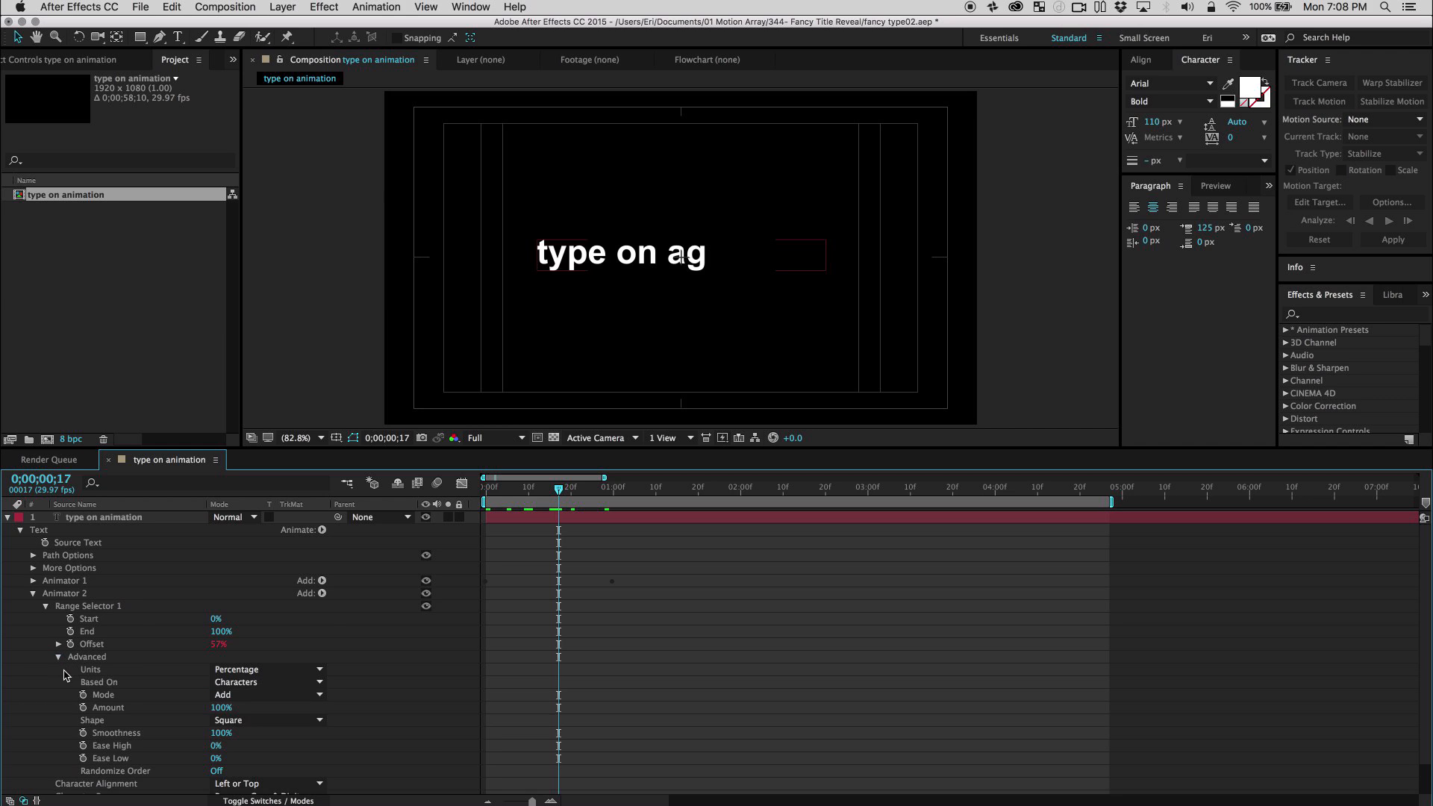
click(222, 737)
drag(221, 737, 112, 747)
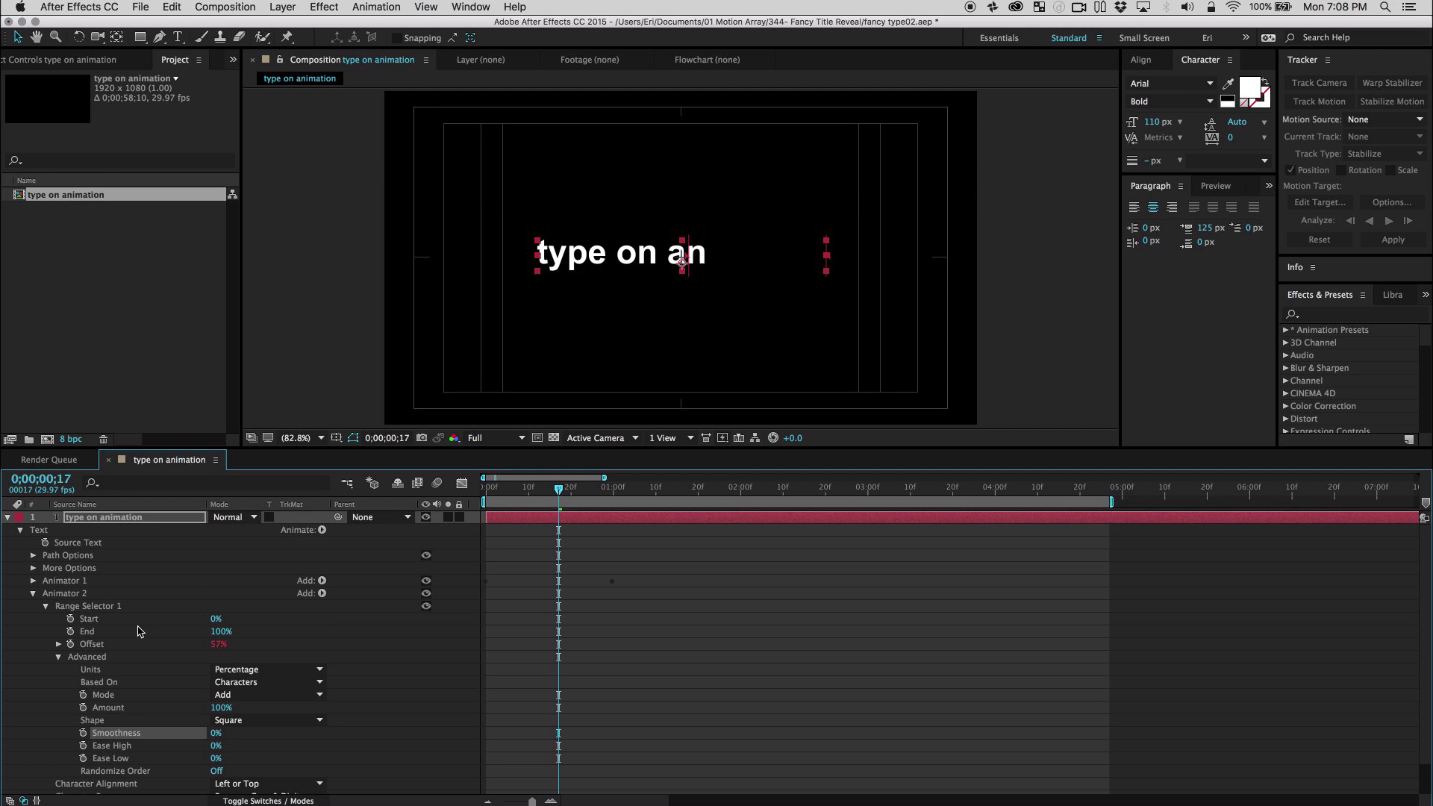
Set the range selector's End to 5% in Animator 2 and its Start to 5% in Animator 1.
click(217, 632)
text(5)
key(Return)
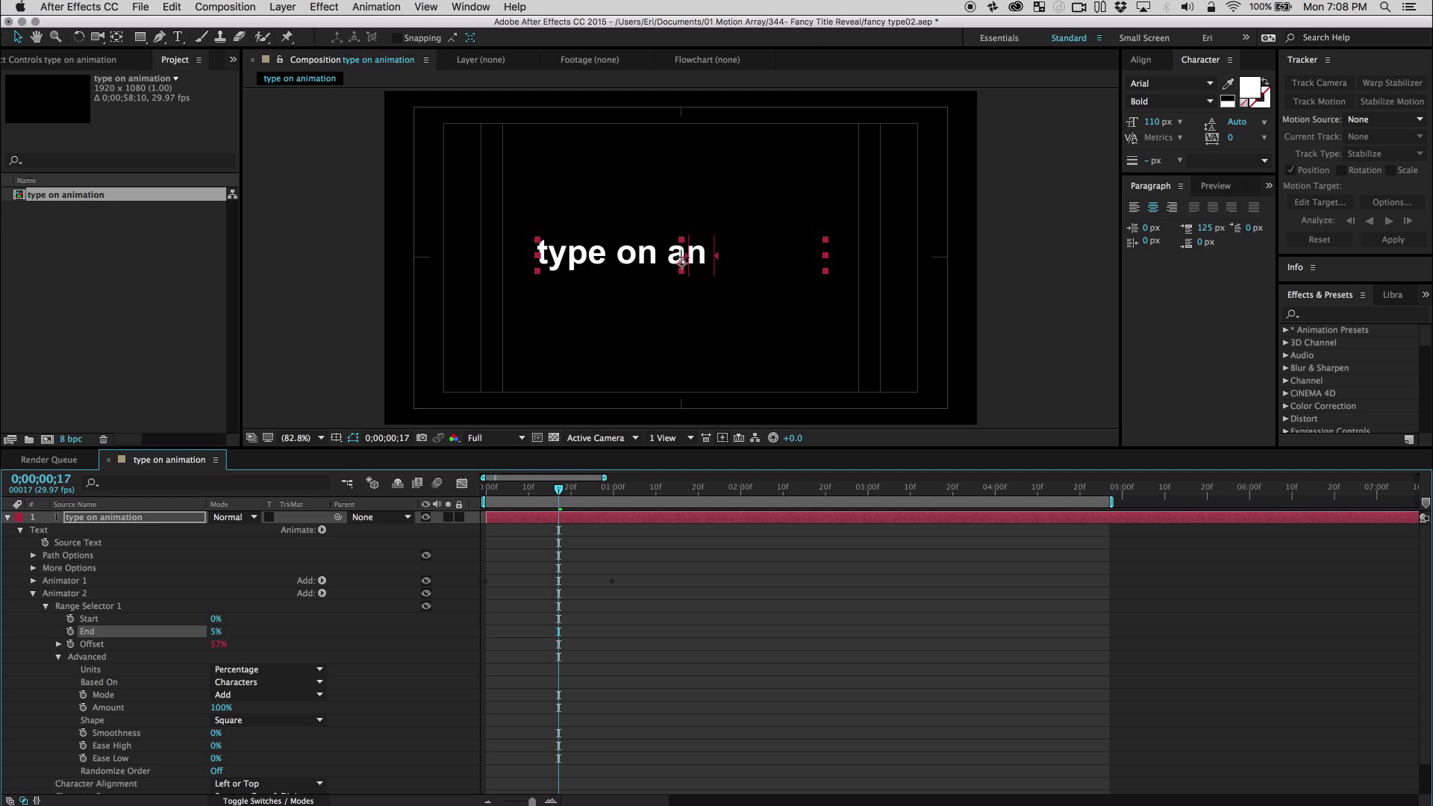
click(32, 581)
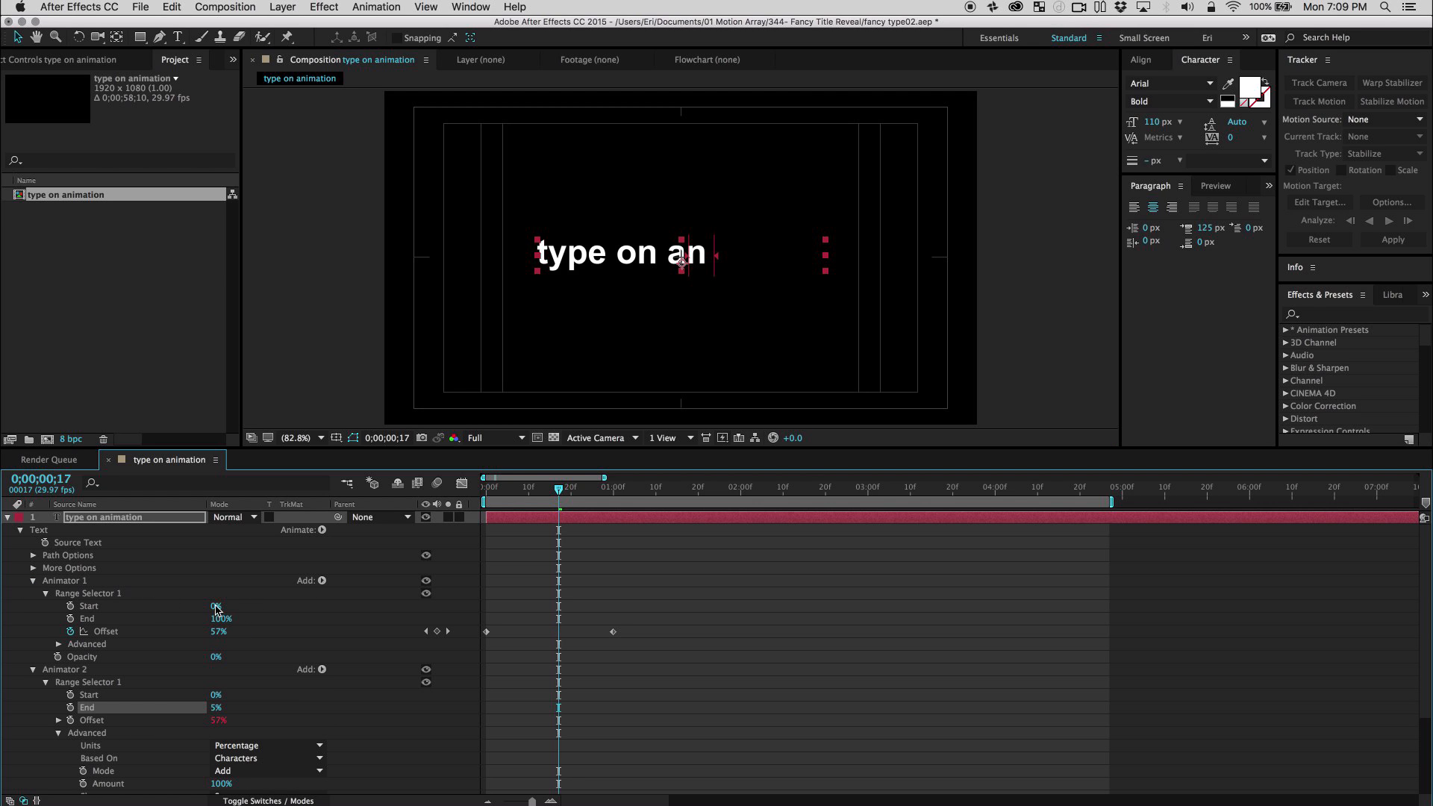
click(215, 607)
key(Return)
Shorten the work area to end just after one second and preview the type-on animation.
drag(528, 497, 639, 522)
key(space)
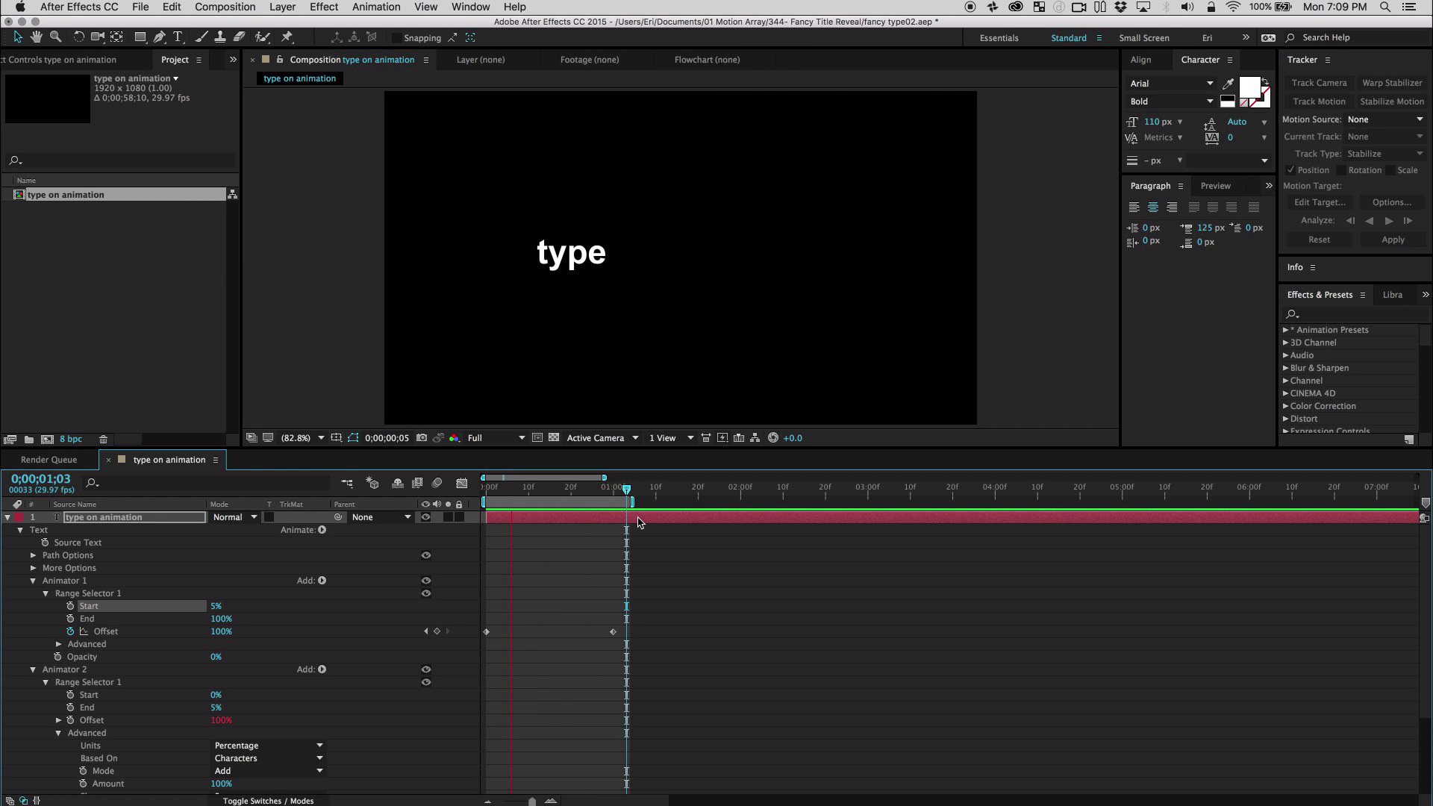
key(space)
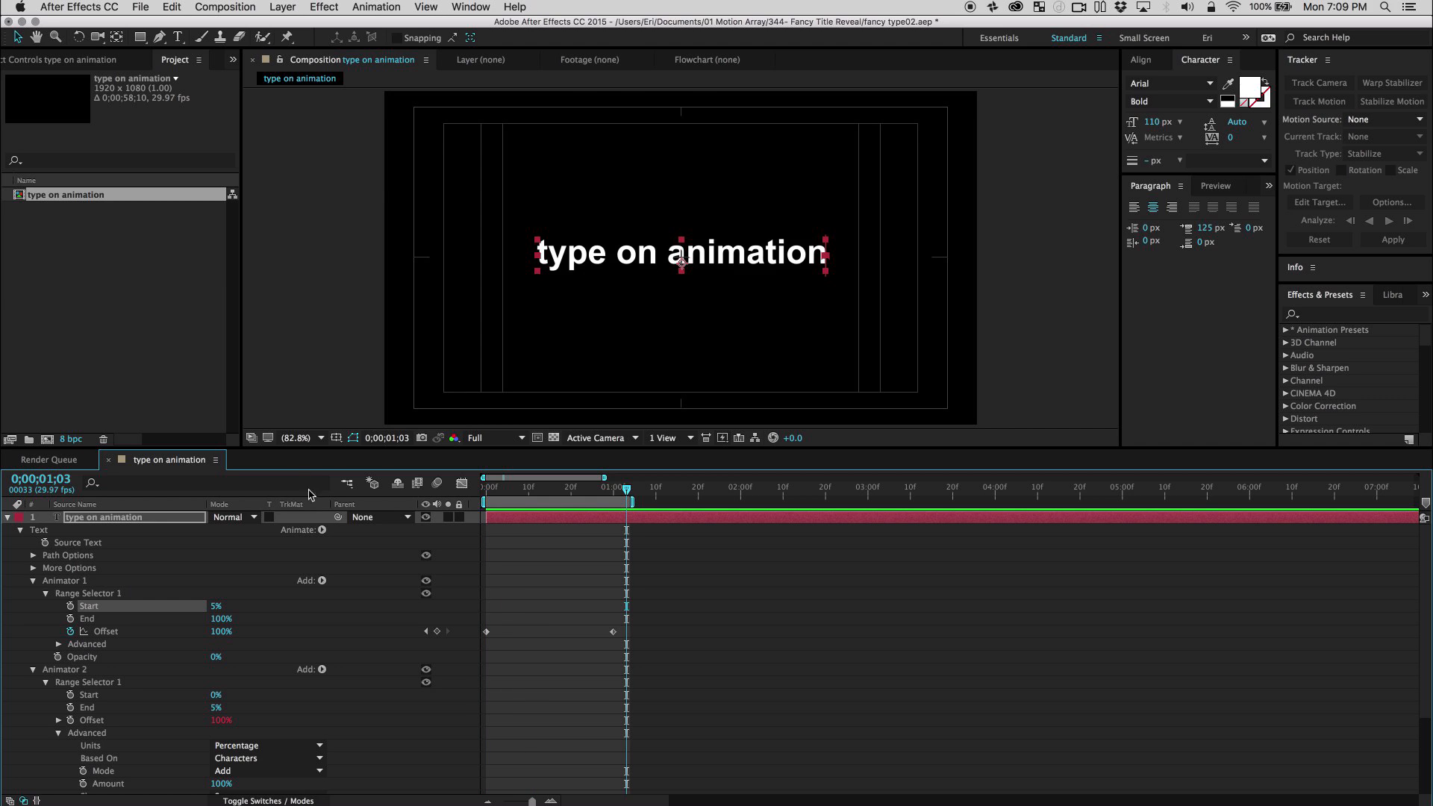
Speed up the reveal by moving Animator 1's last Offset keyframe to about frame 14, and preview it.
click(541, 580)
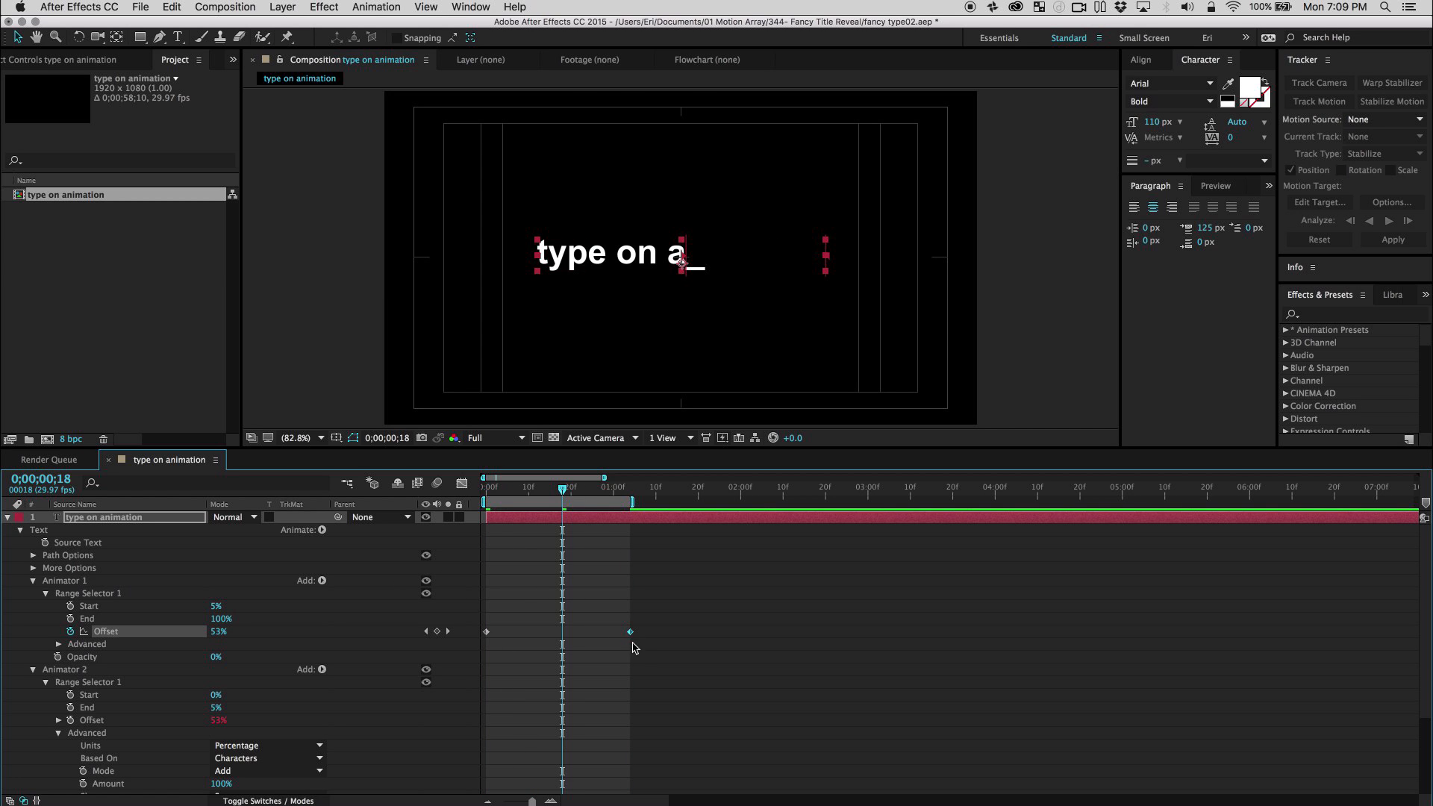
drag(633, 647, 548, 648)
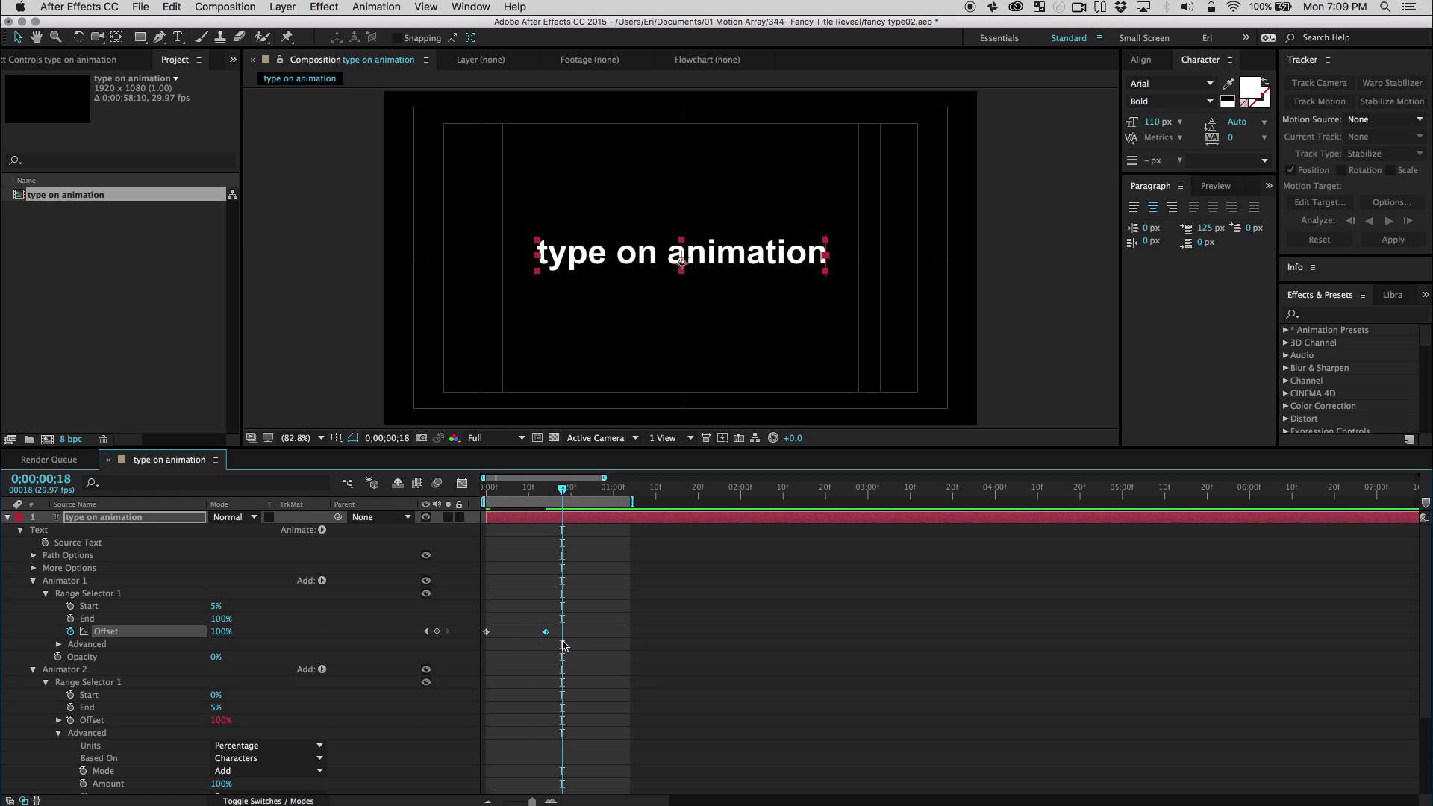
key(space)
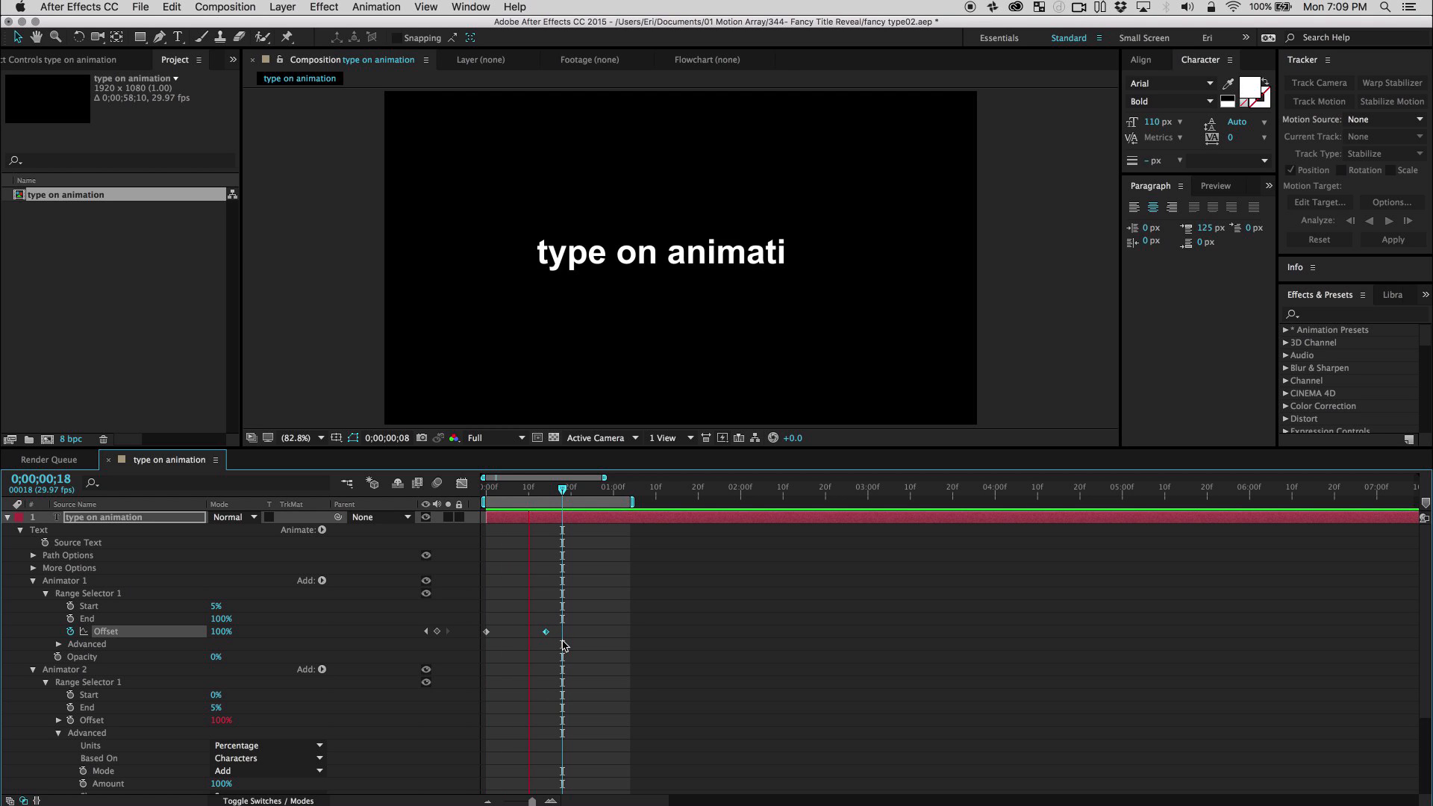
key(space)
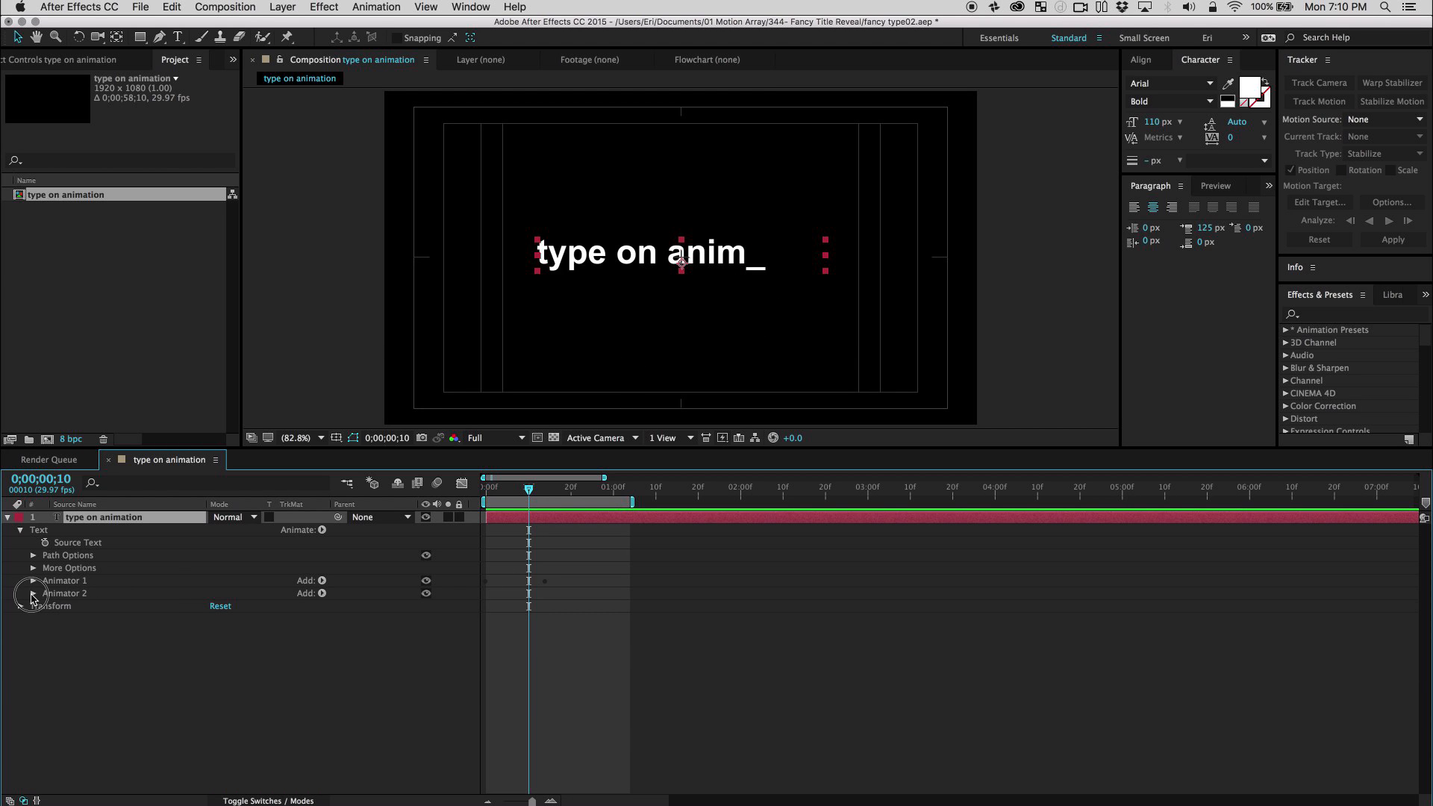
Add an Anchor Point property to Animator 2, adjust its horizontal value to shift the underscore slightly right, and preview the result.
click(33, 593)
click(69, 574)
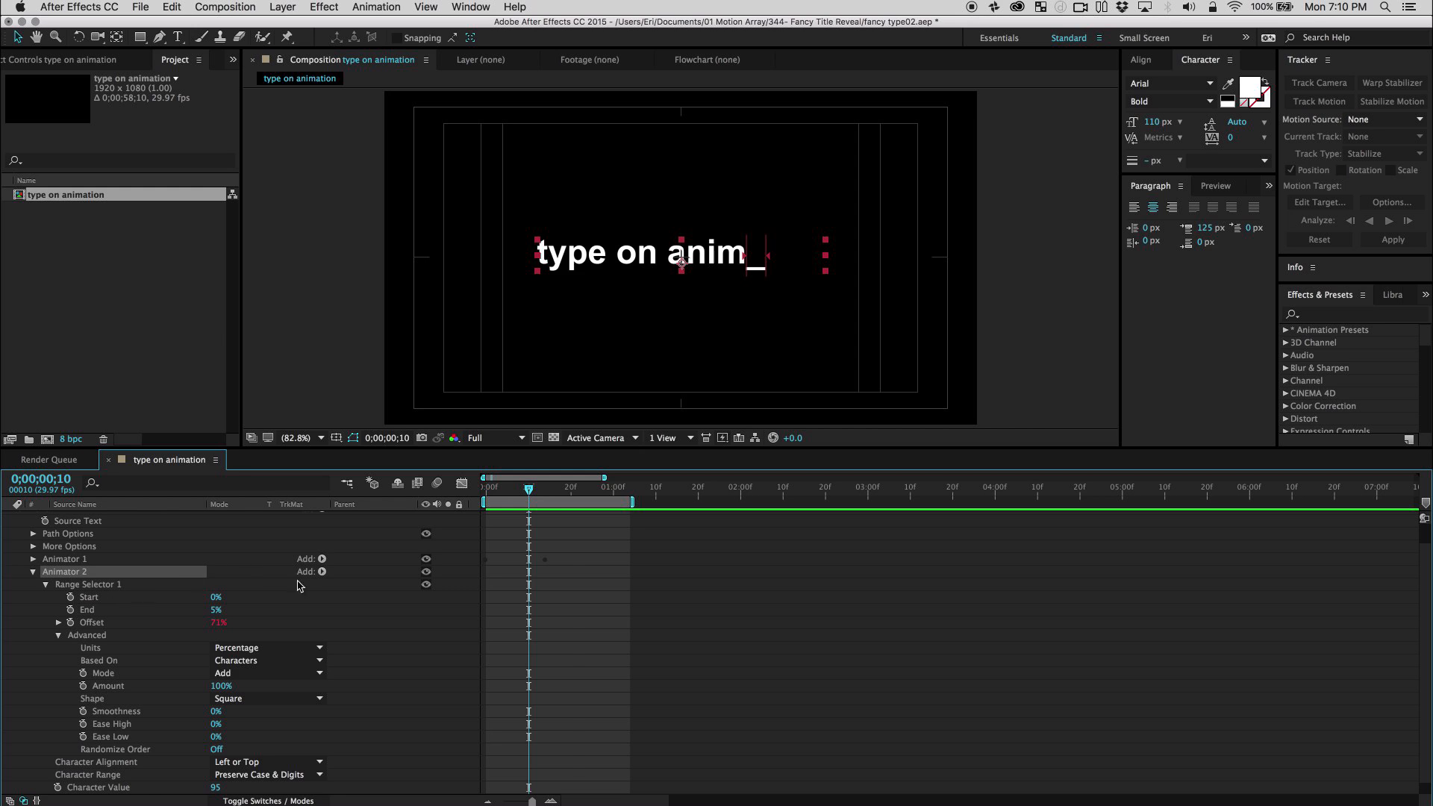
click(321, 572)
mouse_move(366, 571)
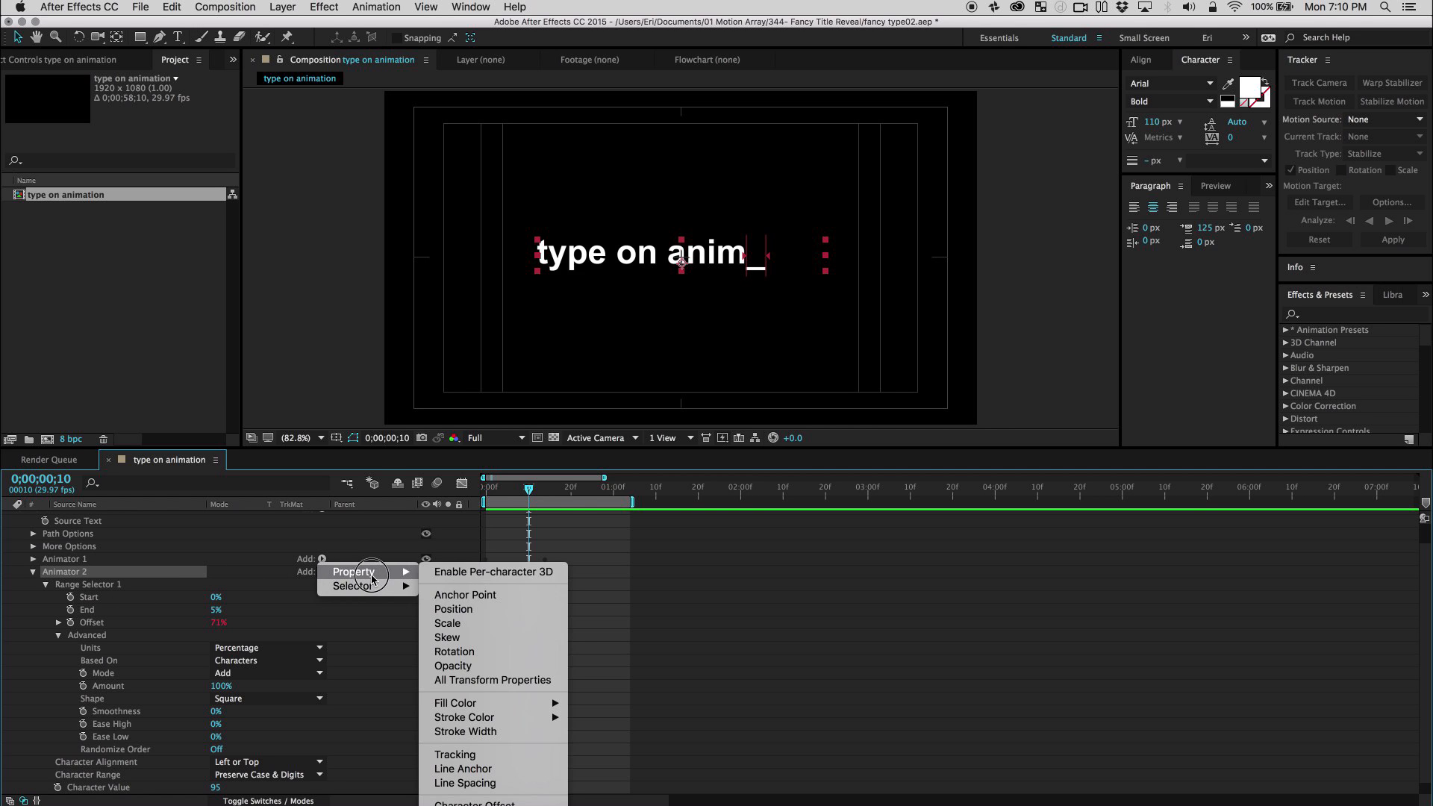
click(468, 596)
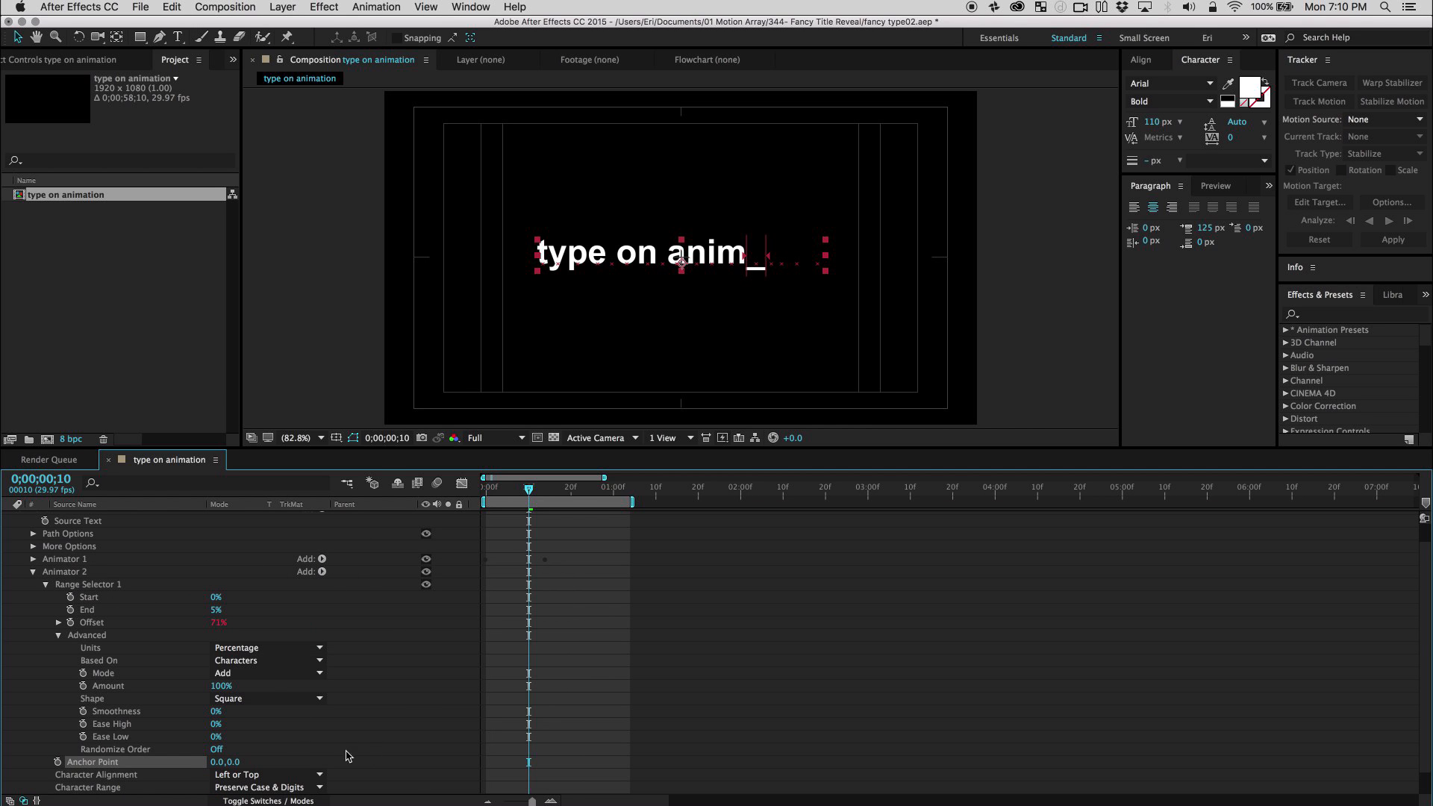
drag(228, 764, 194, 762)
click(597, 644)
key(space)
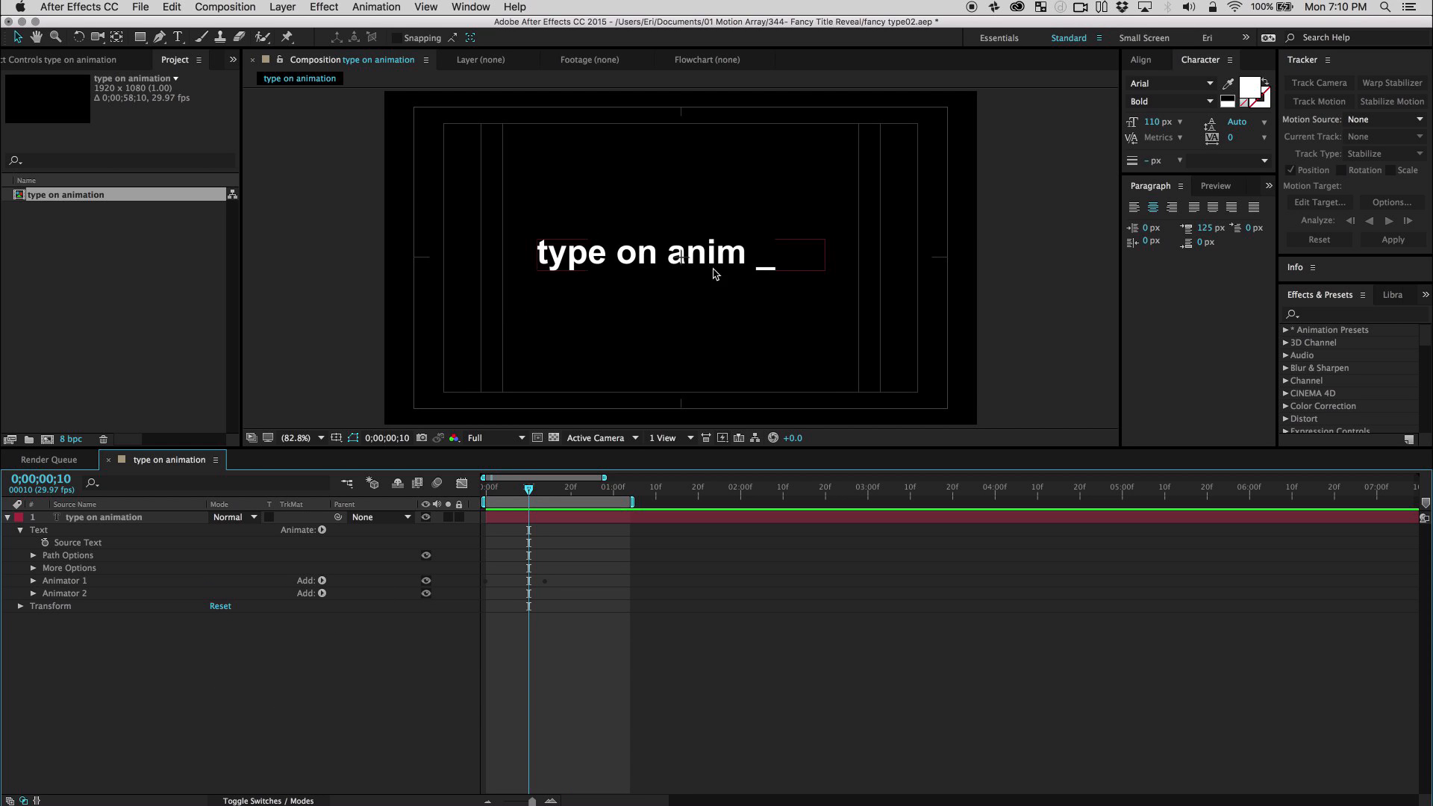
Add a separate Position animator to the text and set its position to 211.0, 0.0.
click(303, 684)
click(322, 531)
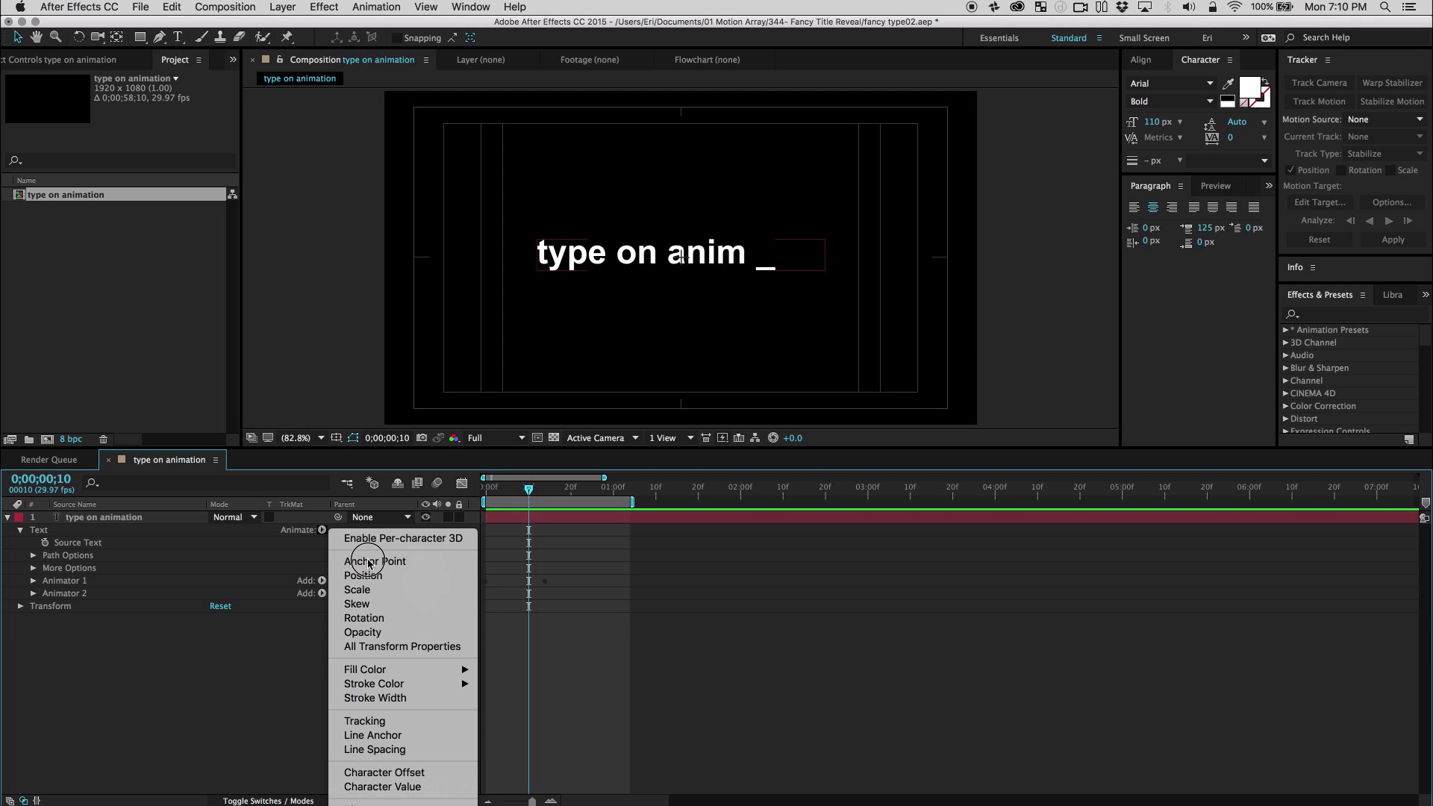
click(377, 576)
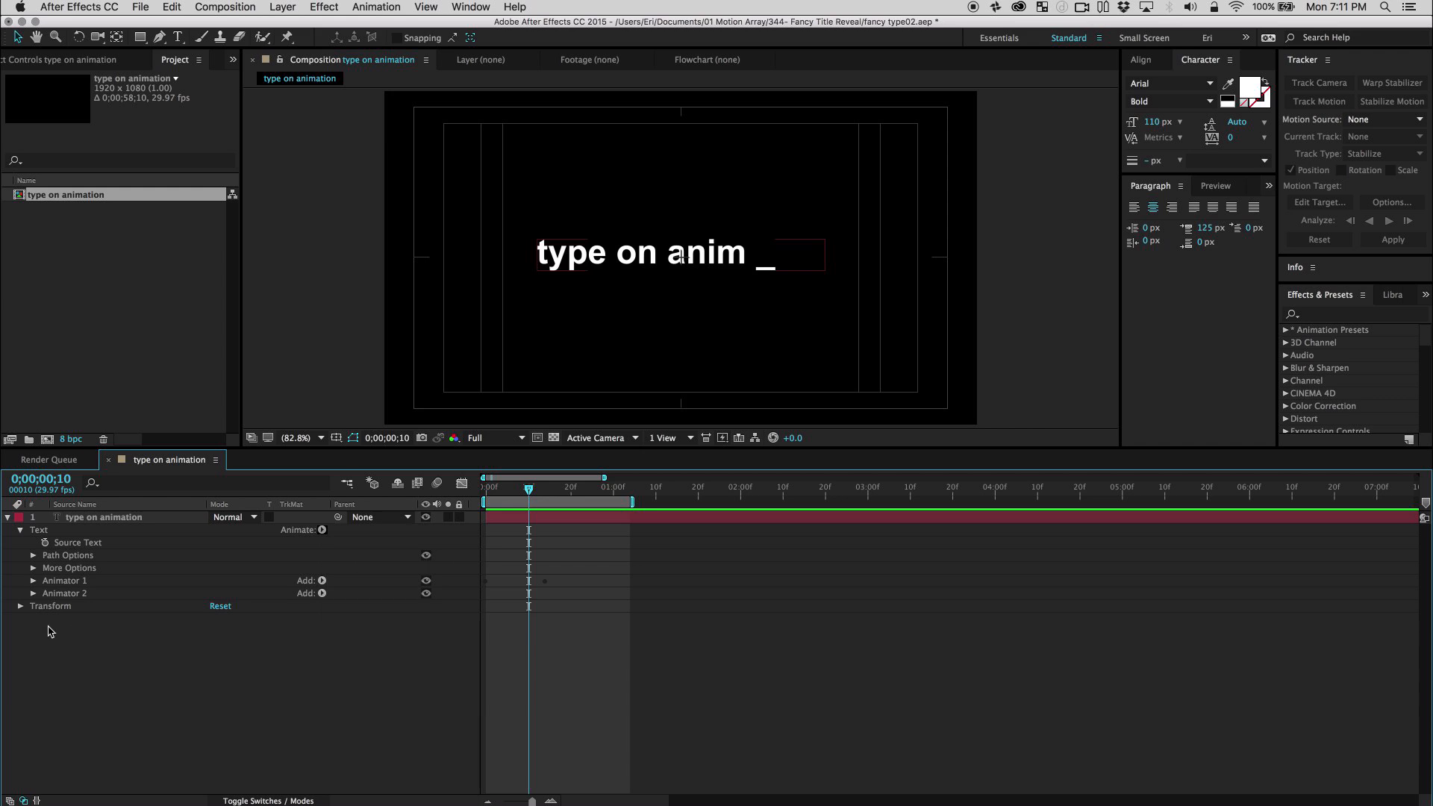
drag(218, 632, 377, 638)
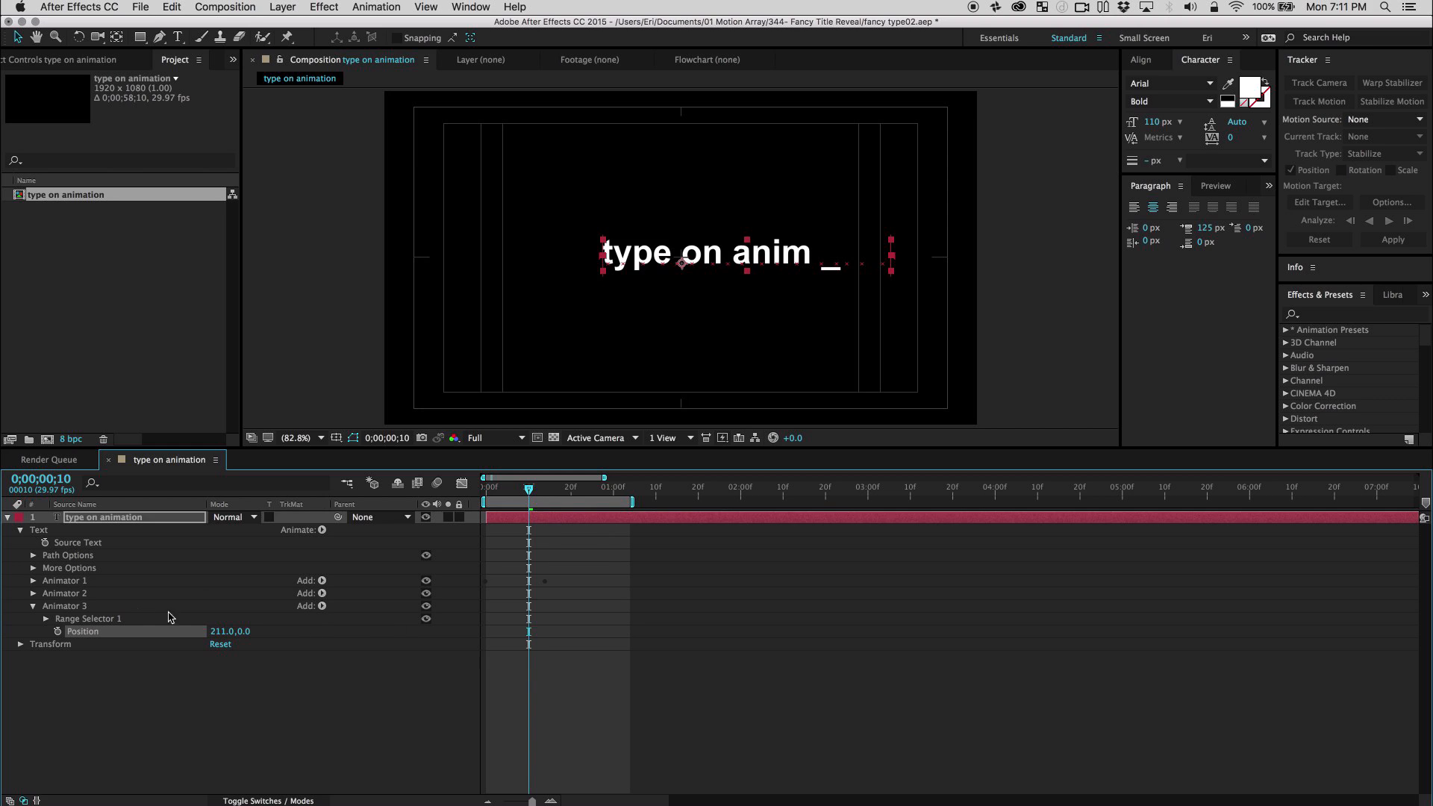
Set Animator 3's Range Selector to be based on Lines in its advanced options.
click(91, 678)
click(46, 618)
click(58, 669)
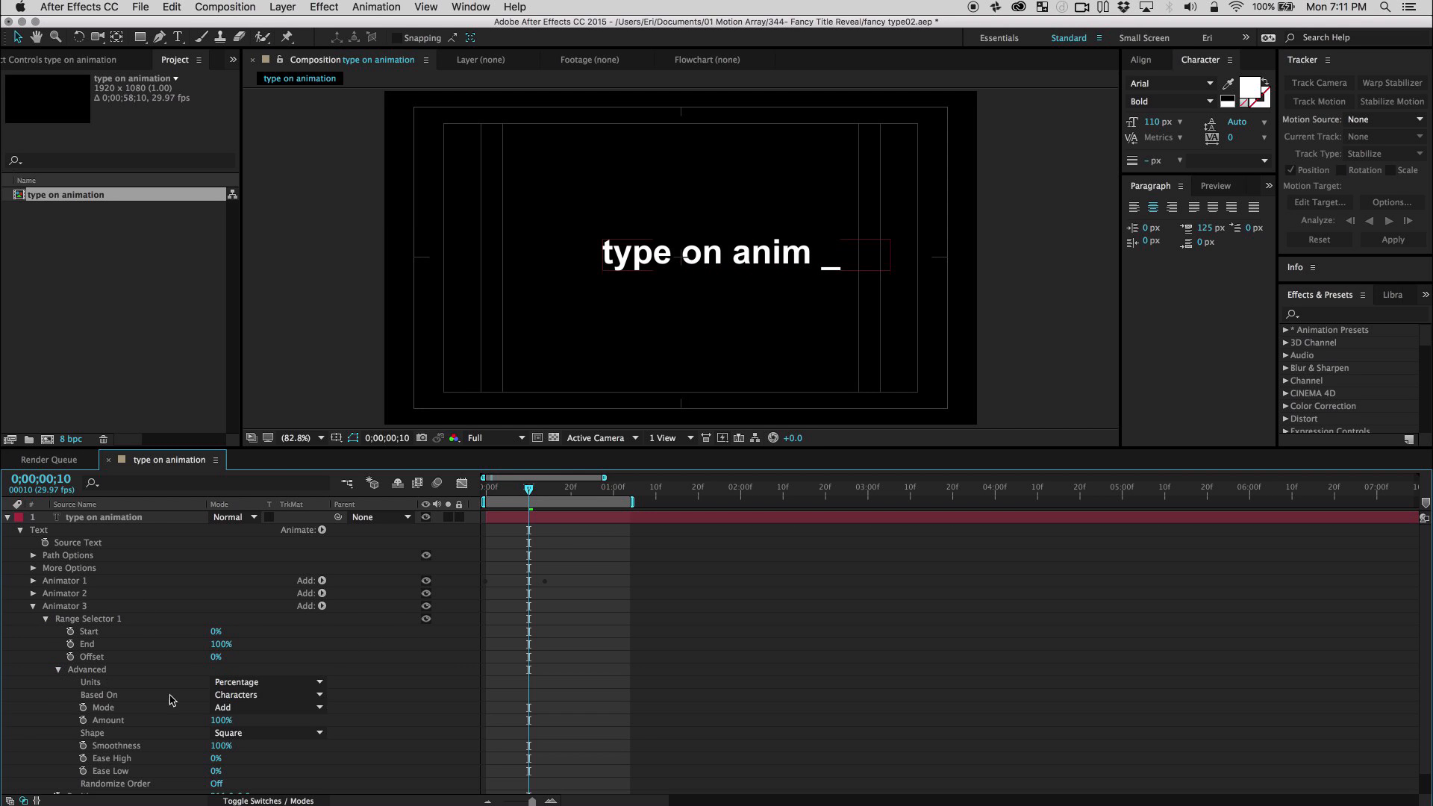
click(252, 694)
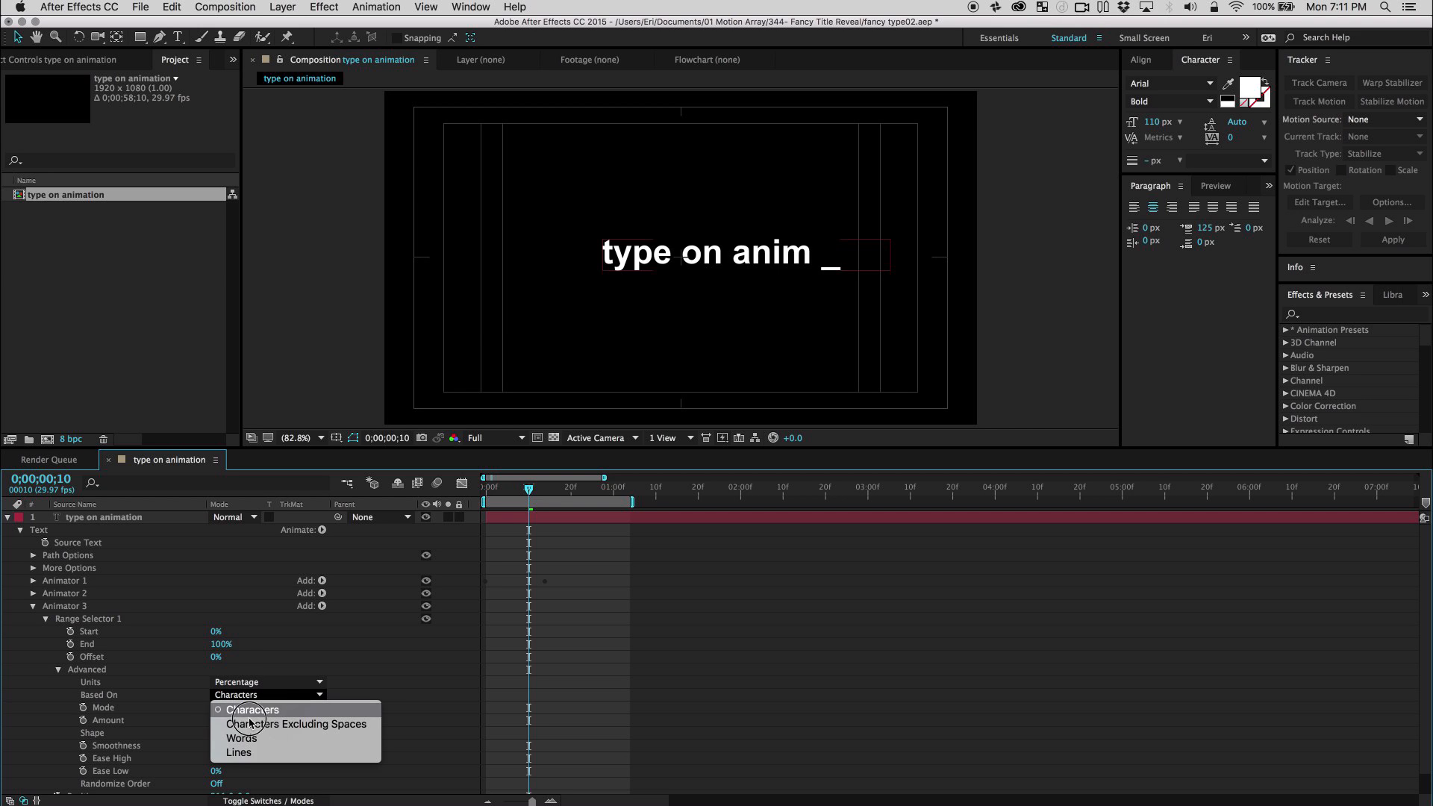
click(241, 753)
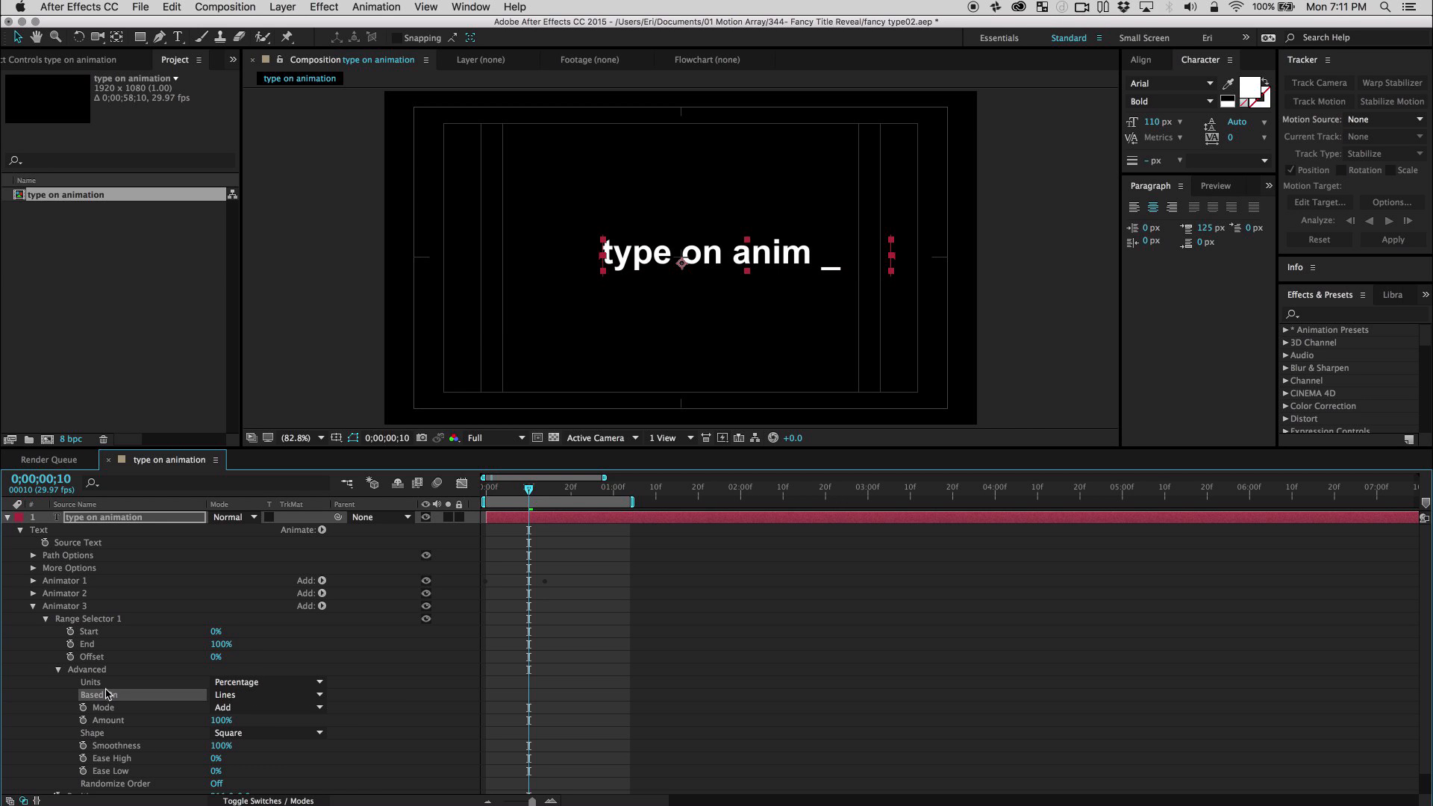
Link Animator 3's Range Selector Offset to Animator 1's Offset with an expression, and preview the animation.
click(33, 581)
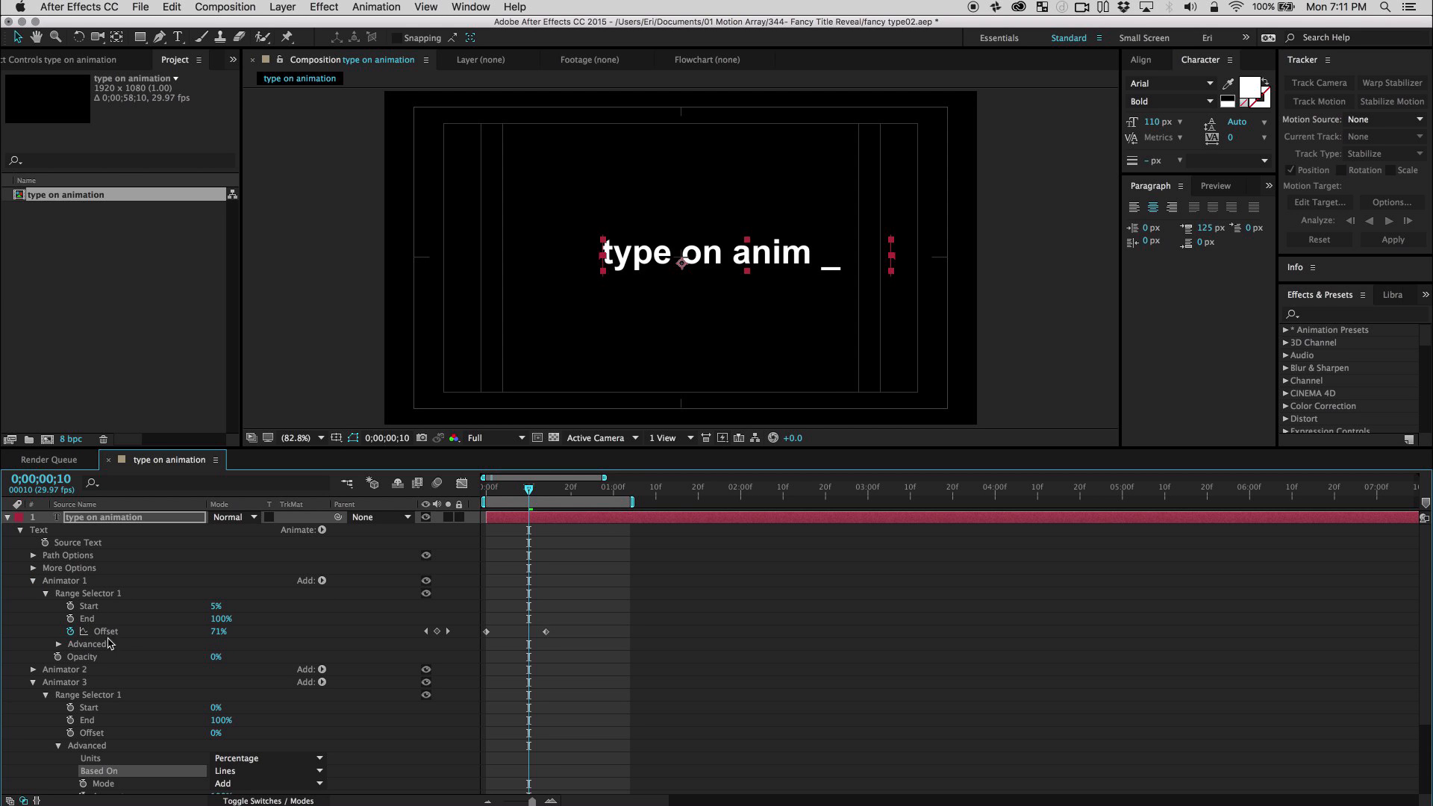
scroll(154, 677, down, 3)
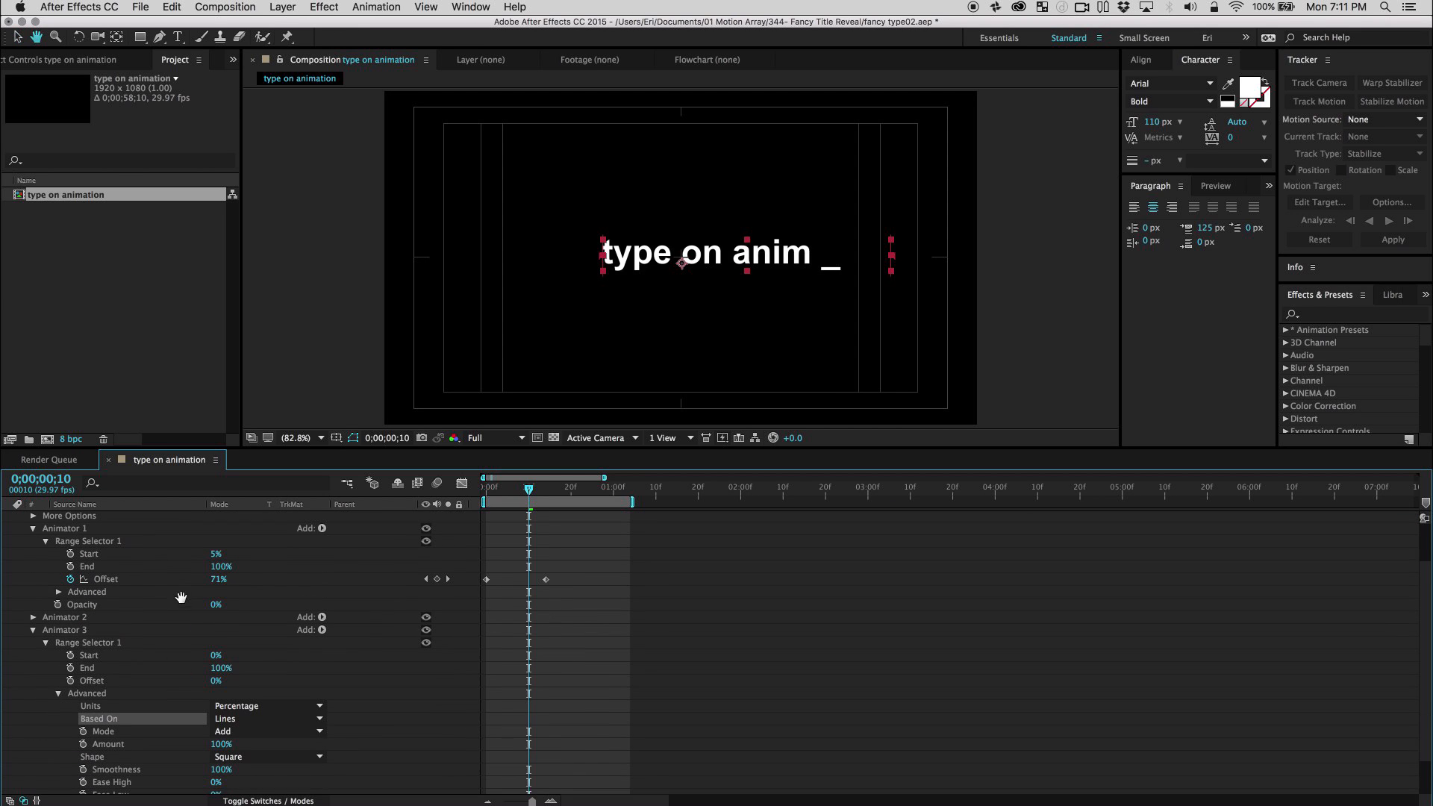
alt+click(70, 677)
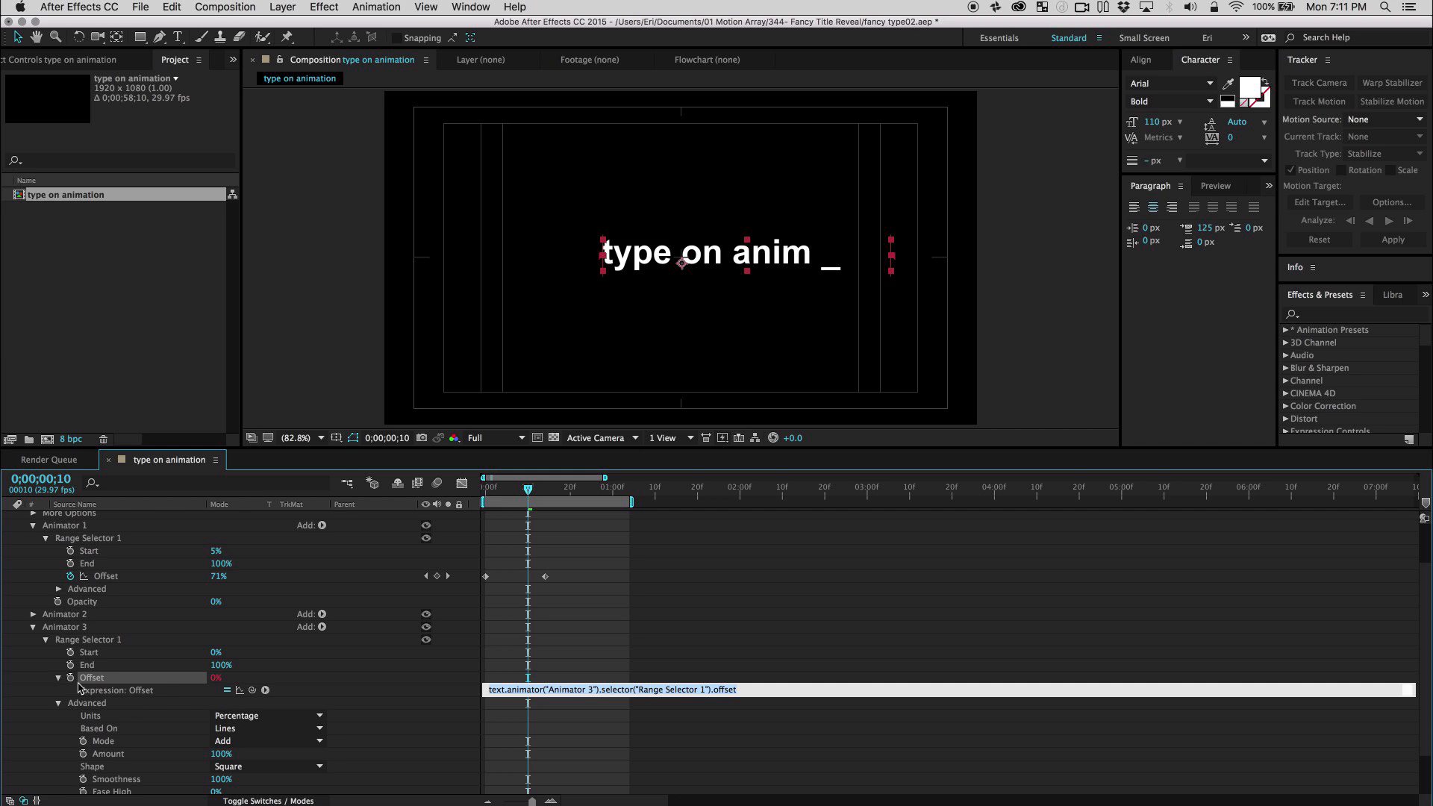
drag(253, 690, 106, 580)
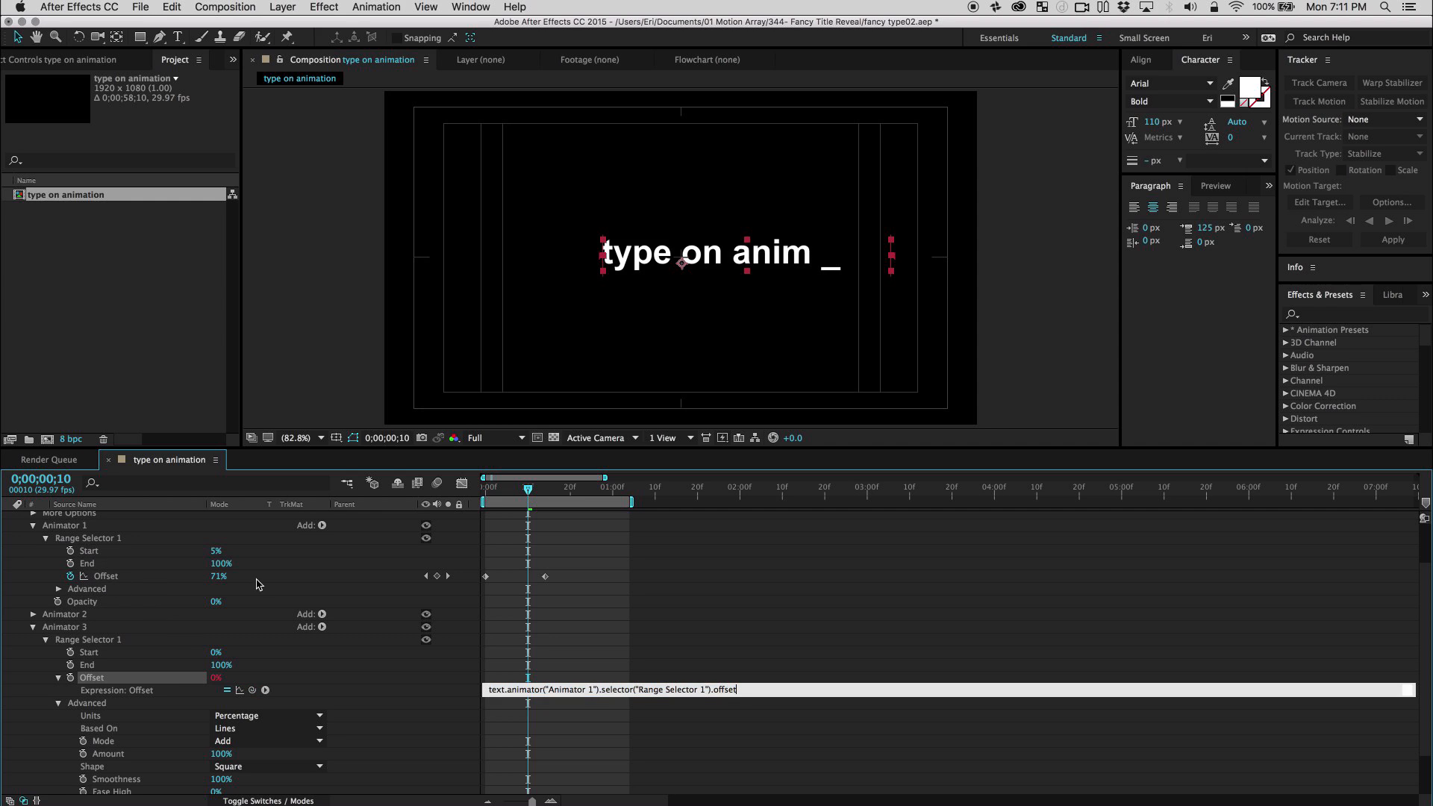
click(564, 655)
drag(515, 494, 478, 494)
key(space)
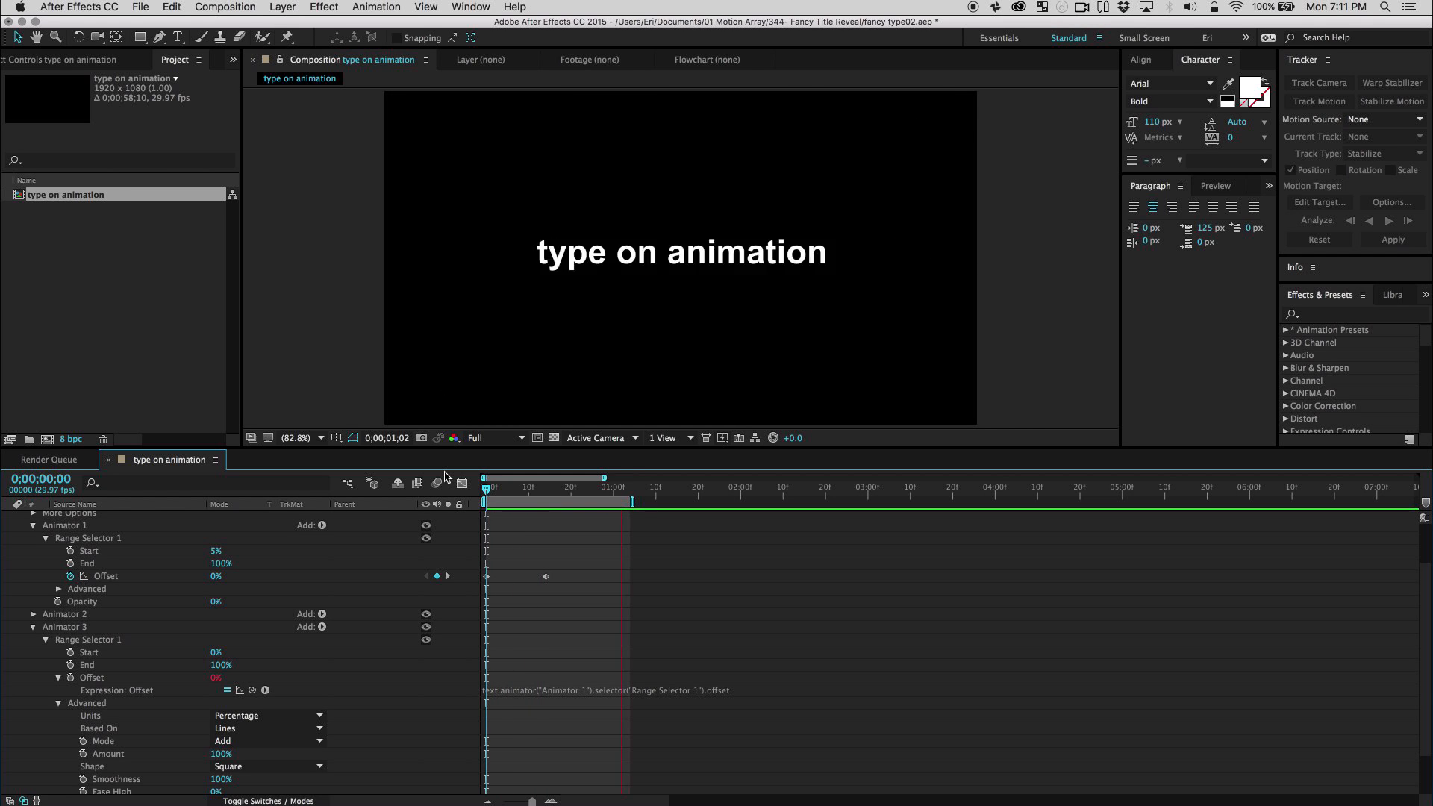
key(space)
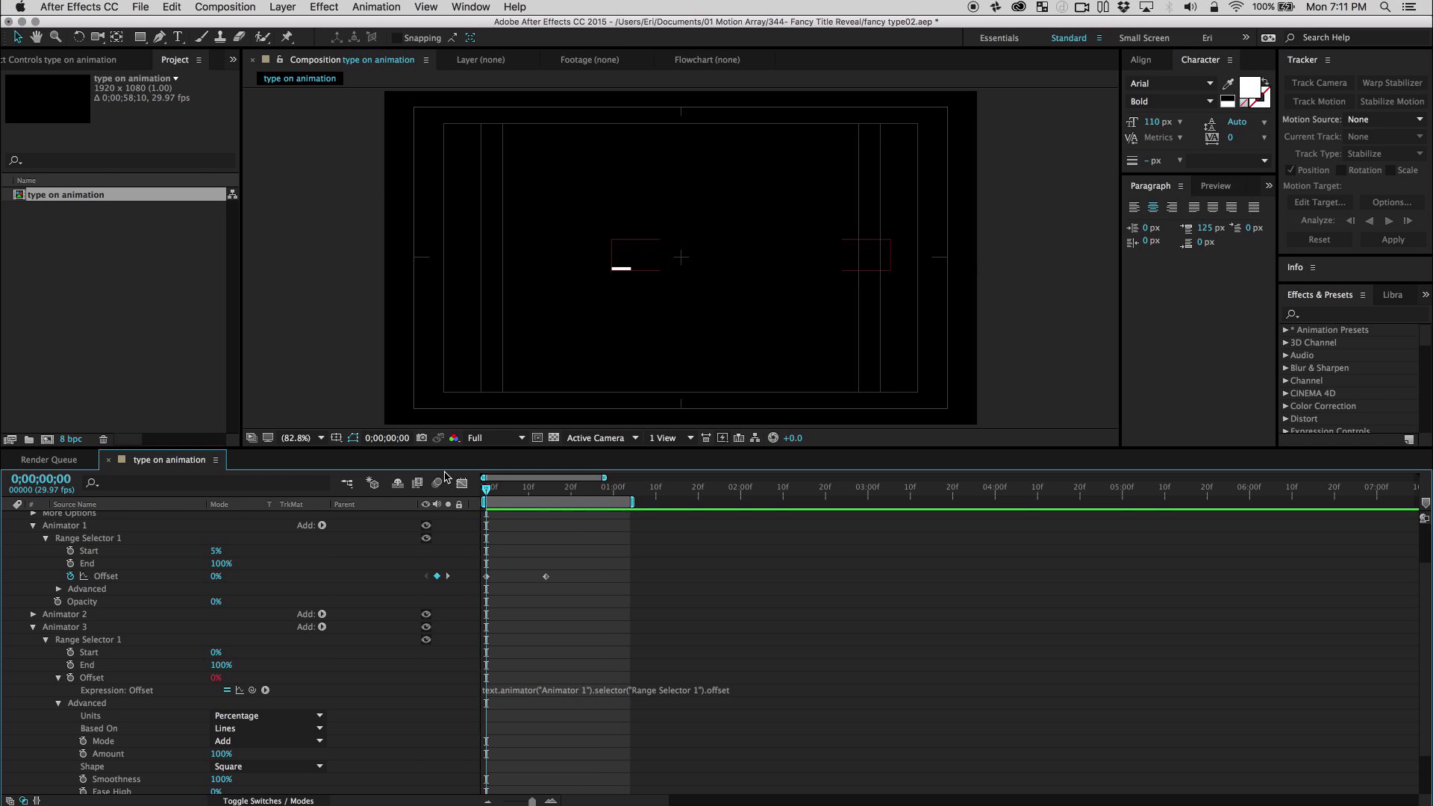
drag(508, 488, 541, 510)
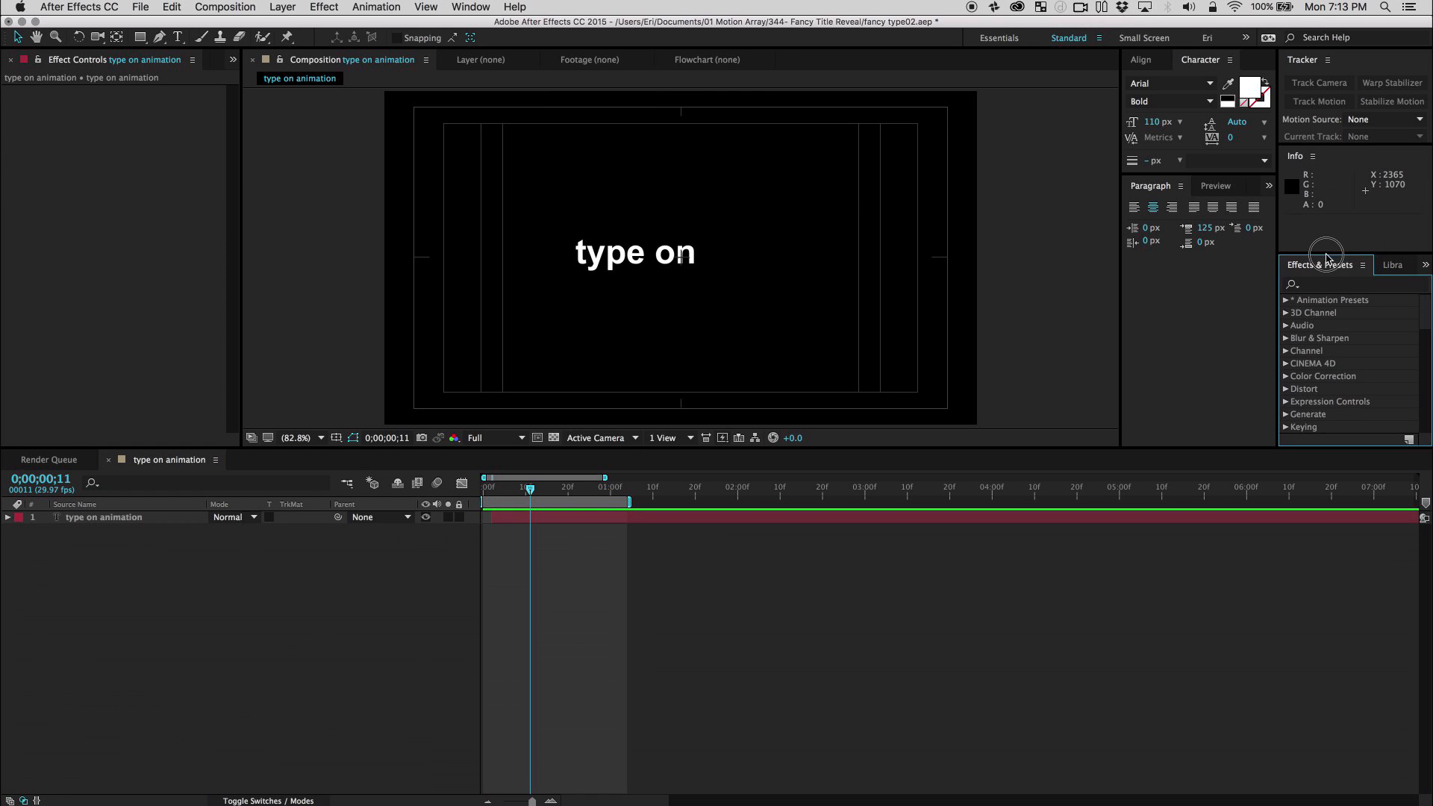
Search the effects for "venetian" and apply the Venetian Blinds transition effect to the text layer.
drag(1328, 293, 1328, 275)
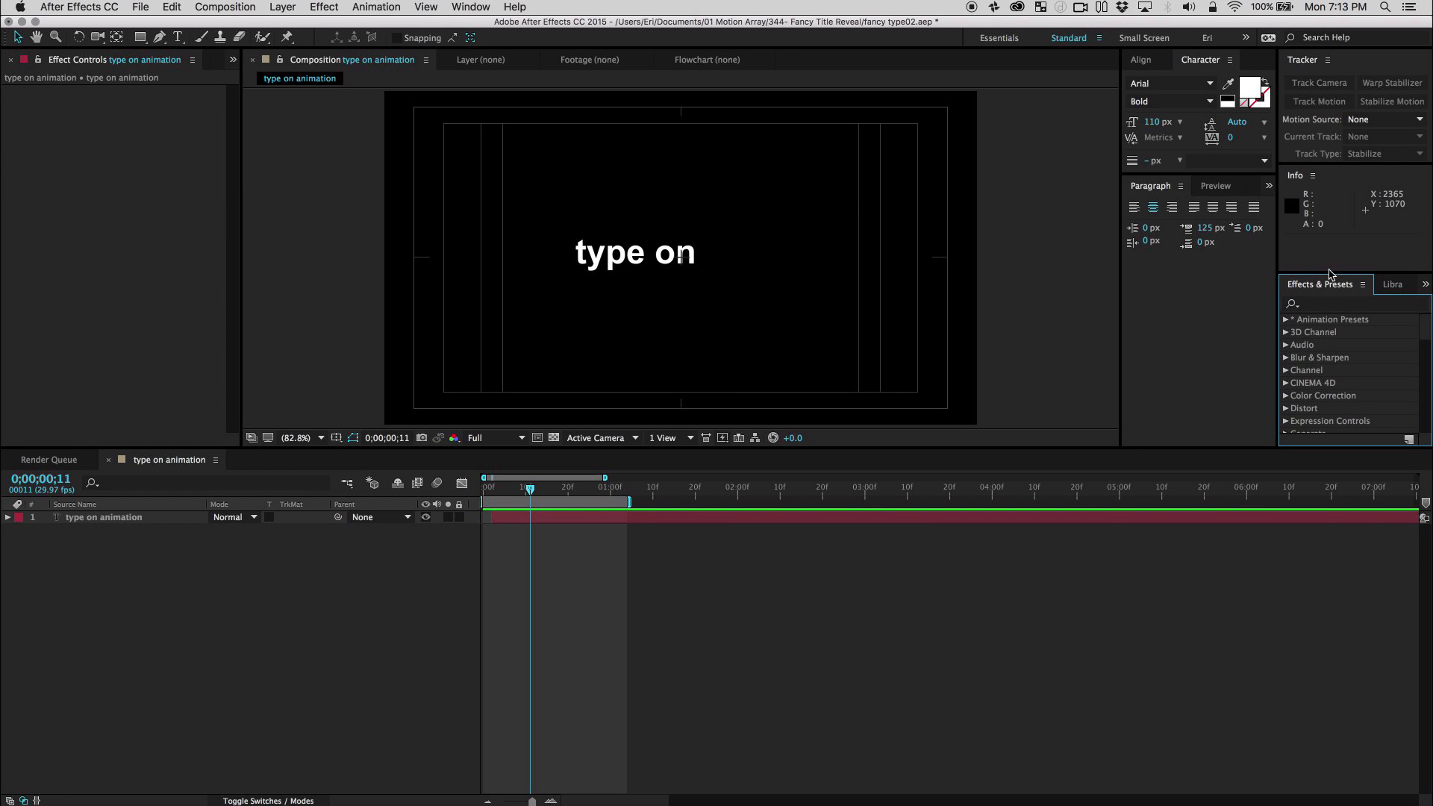
click(1312, 305)
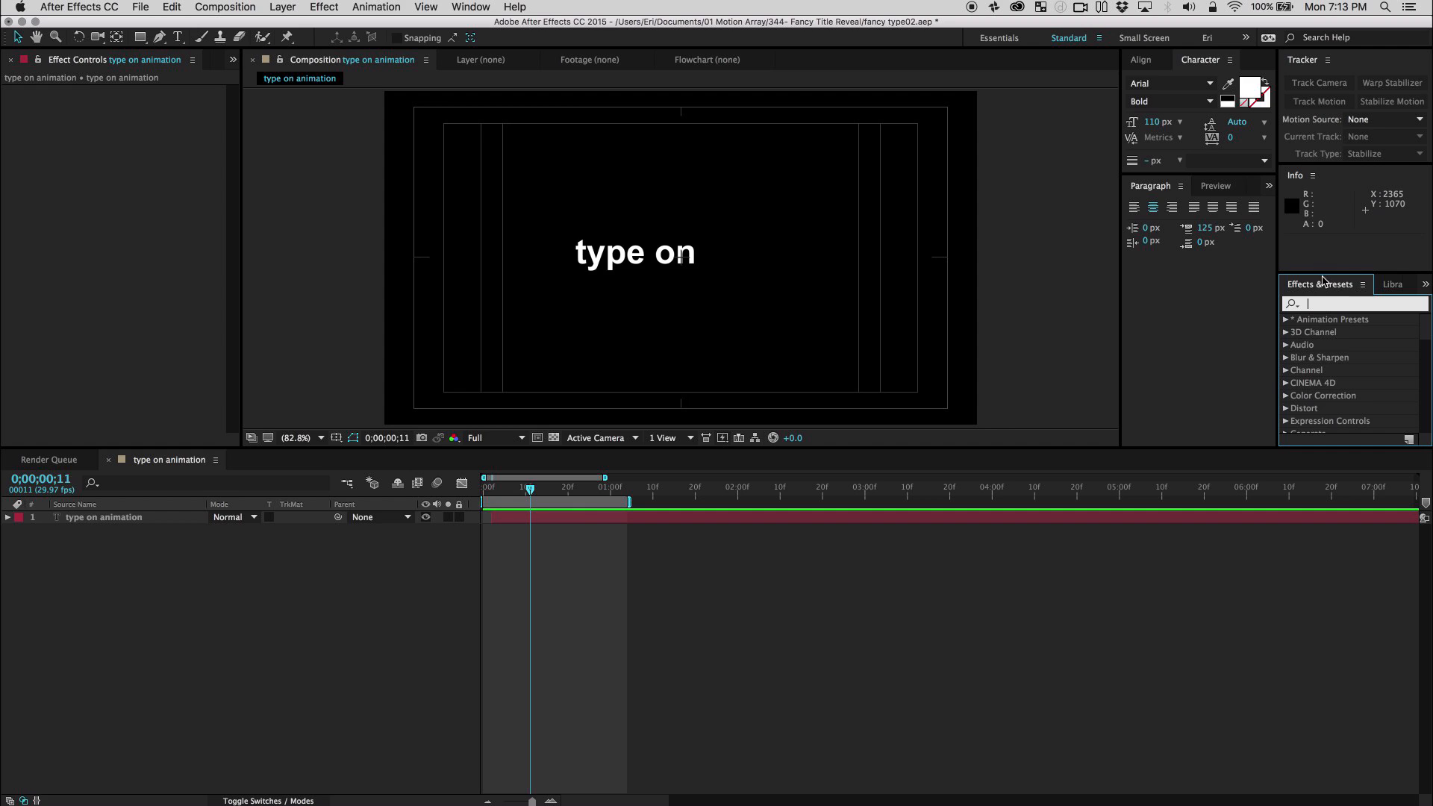
text(venetian)
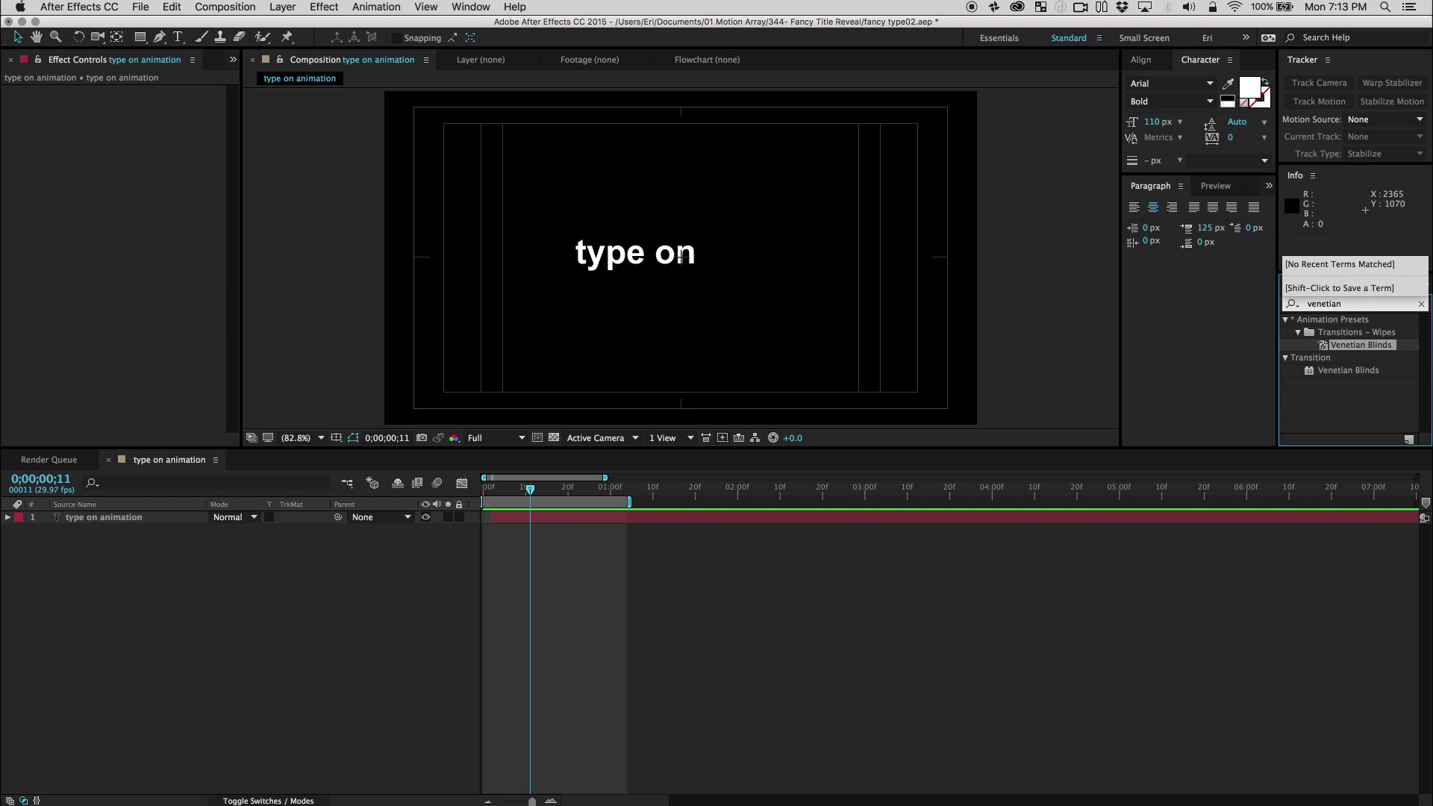
drag(1356, 374, 111, 526)
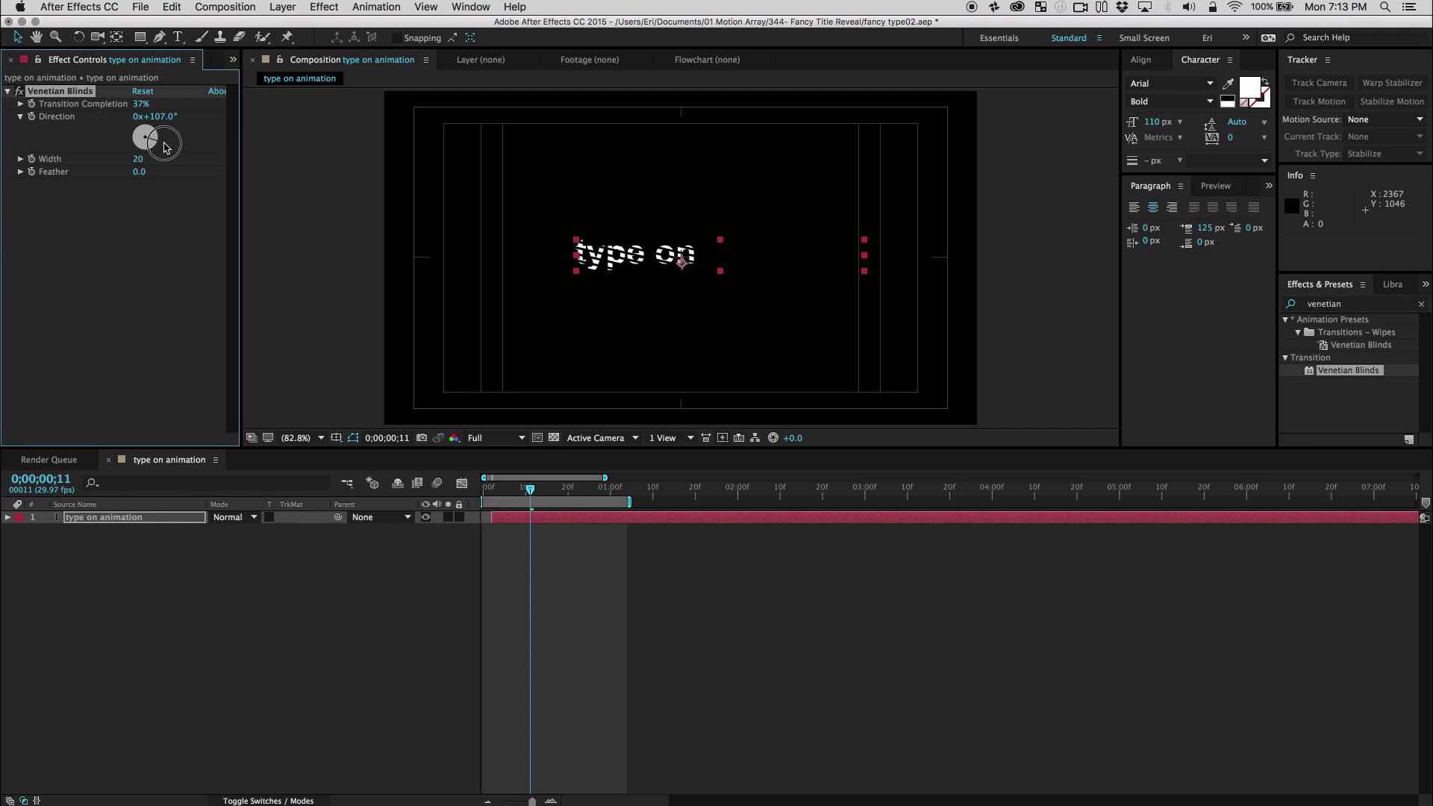
Set Venetian Blinds to 70% Transition Completion, a Direction of 90° and a Width of 6.
drag(139, 104, 158, 117)
click(139, 159)
text(31)
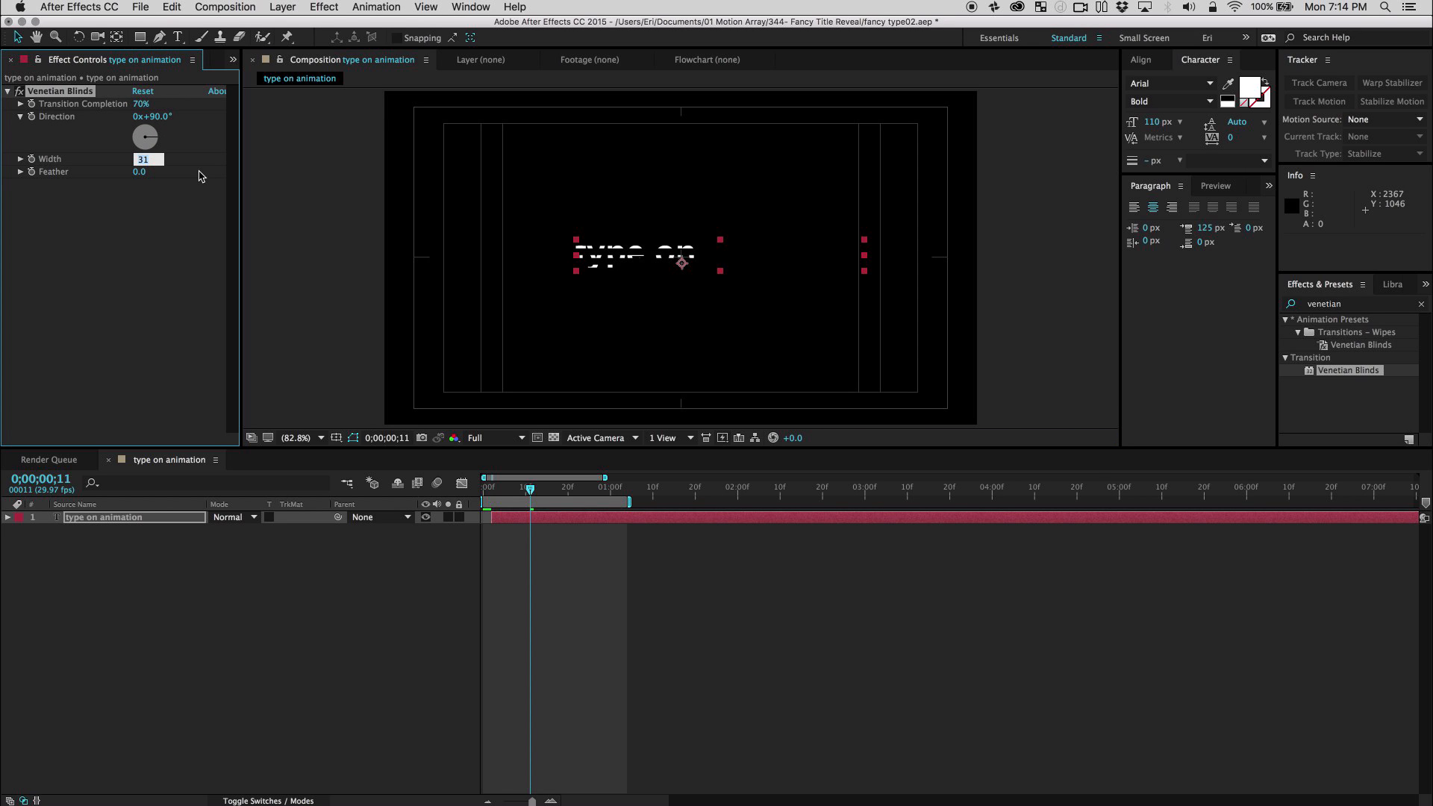
text(5)
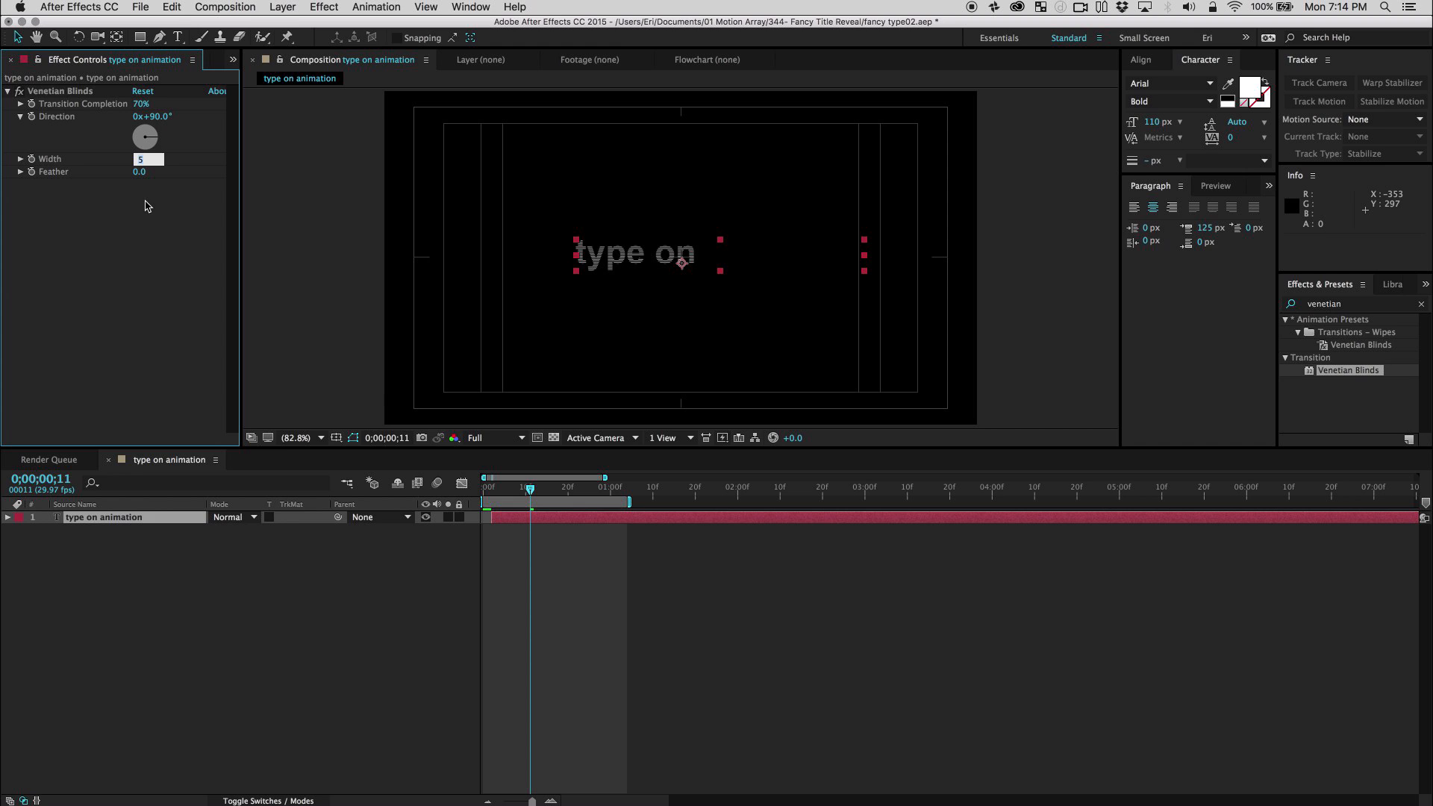
text(6)
key(Return)
click(381, 561)
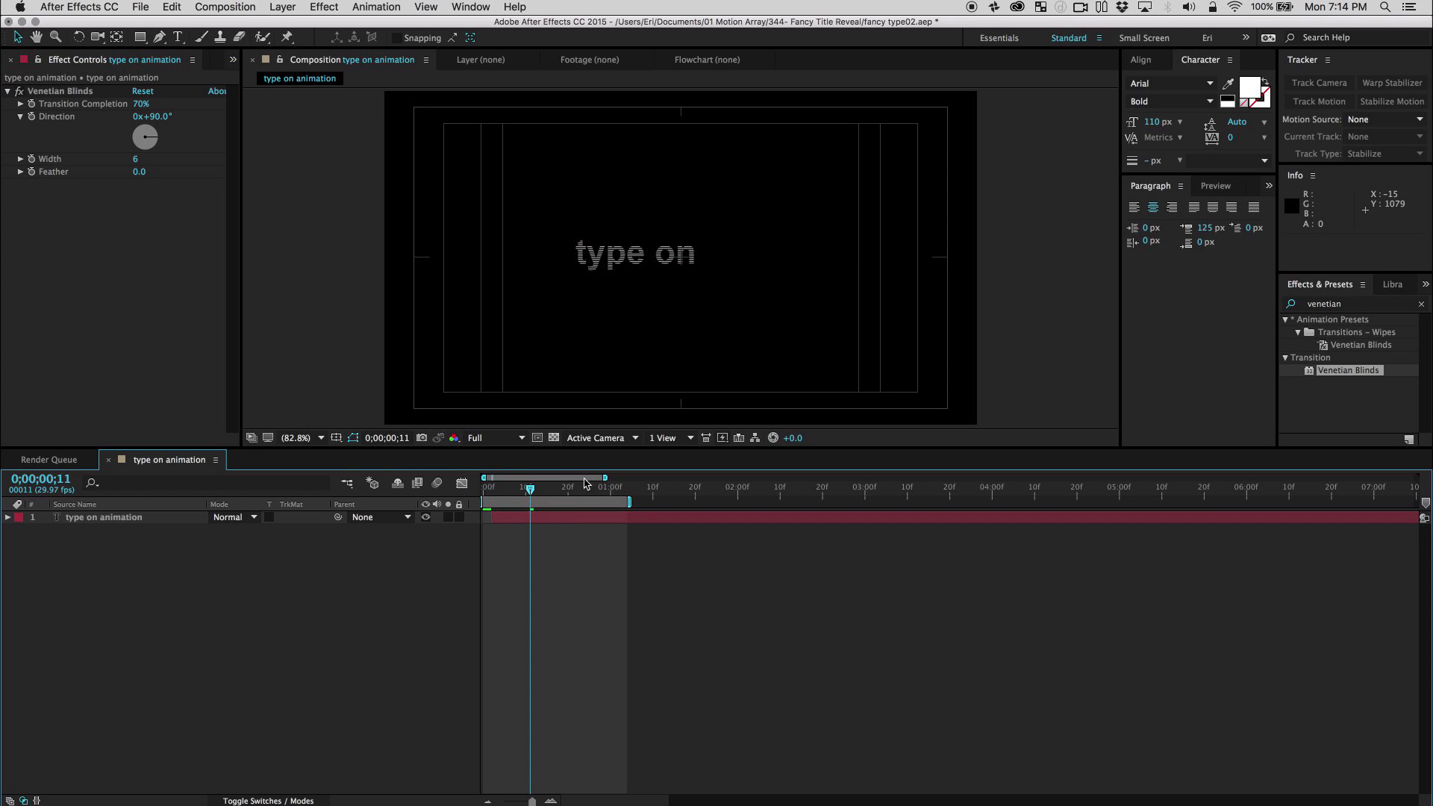
Go to frame 21 and apply the Stylize Glow effect to the text layer.
drag(568, 489, 573, 490)
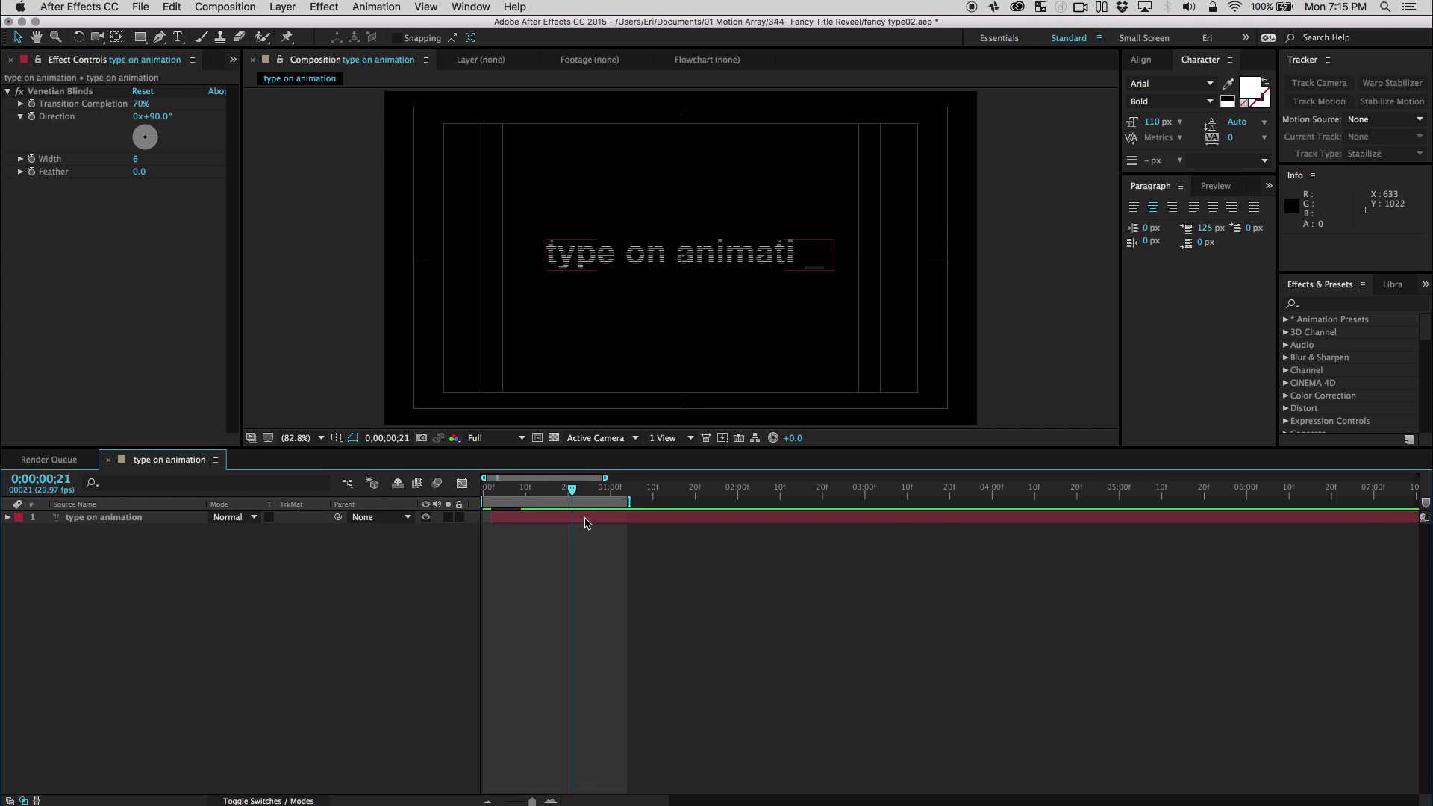
click(586, 521)
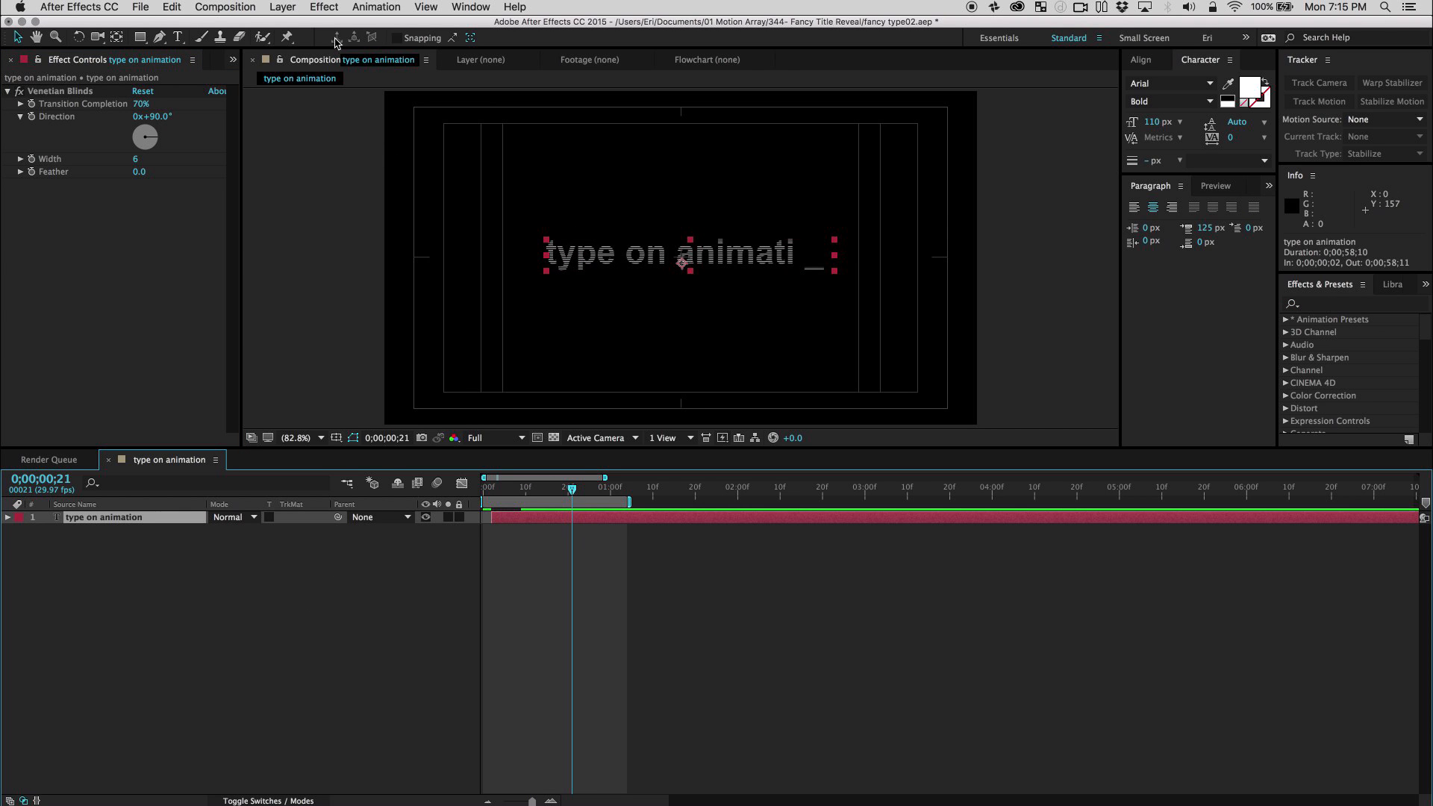
click(324, 7)
mouse_move(383, 573)
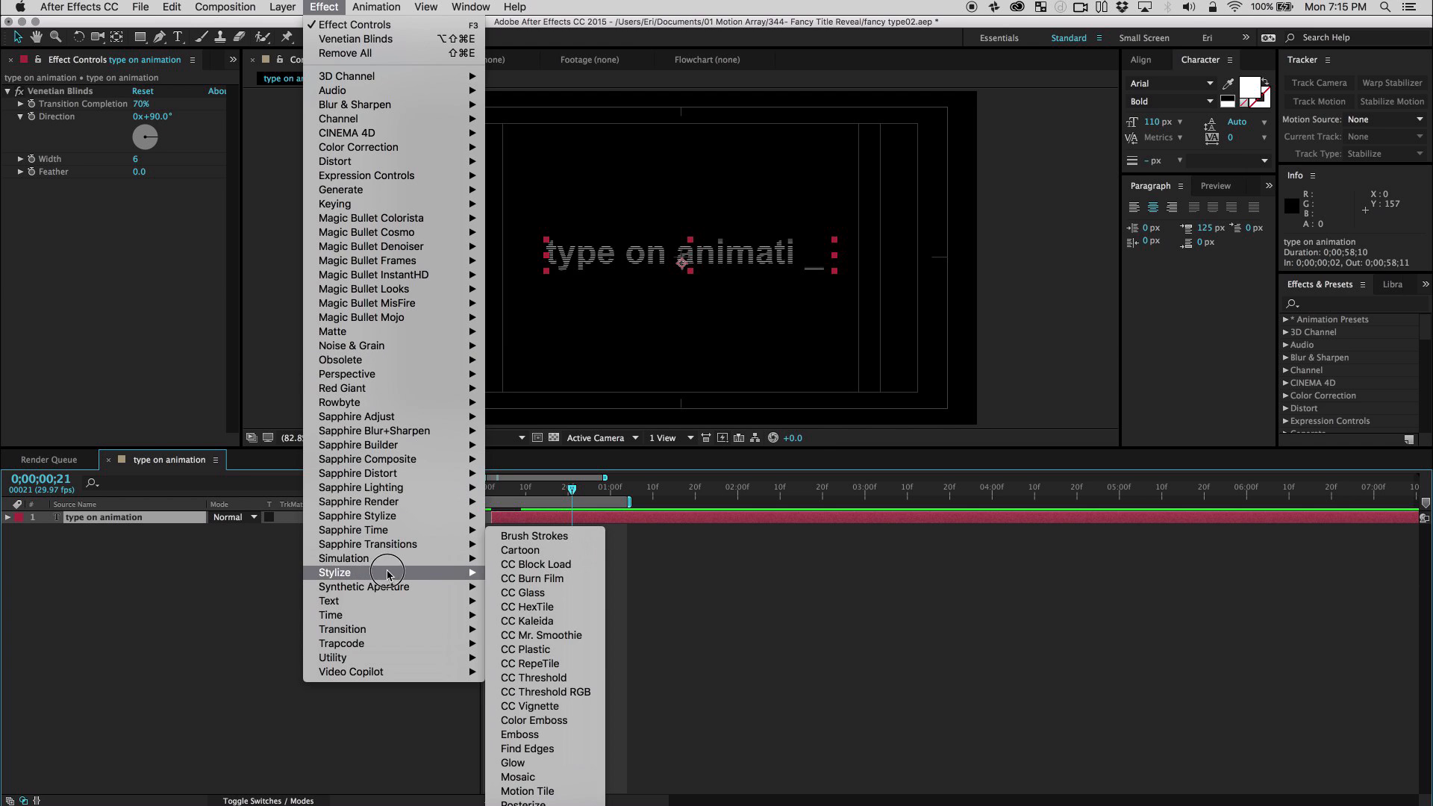
click(545, 764)
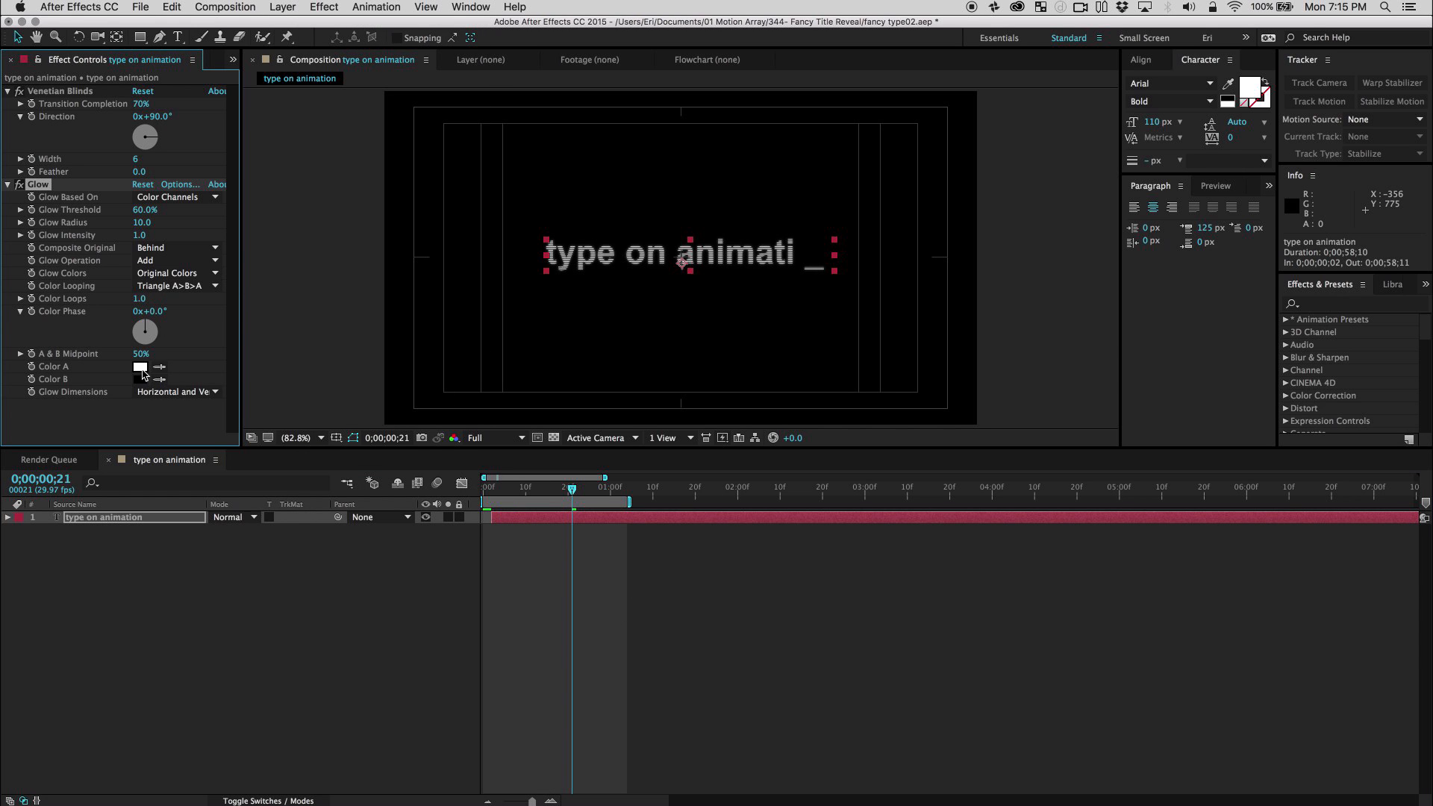
Set both Color A and Color B of the Glow effect to the blue 538DC0.
click(140, 367)
click(450, 521)
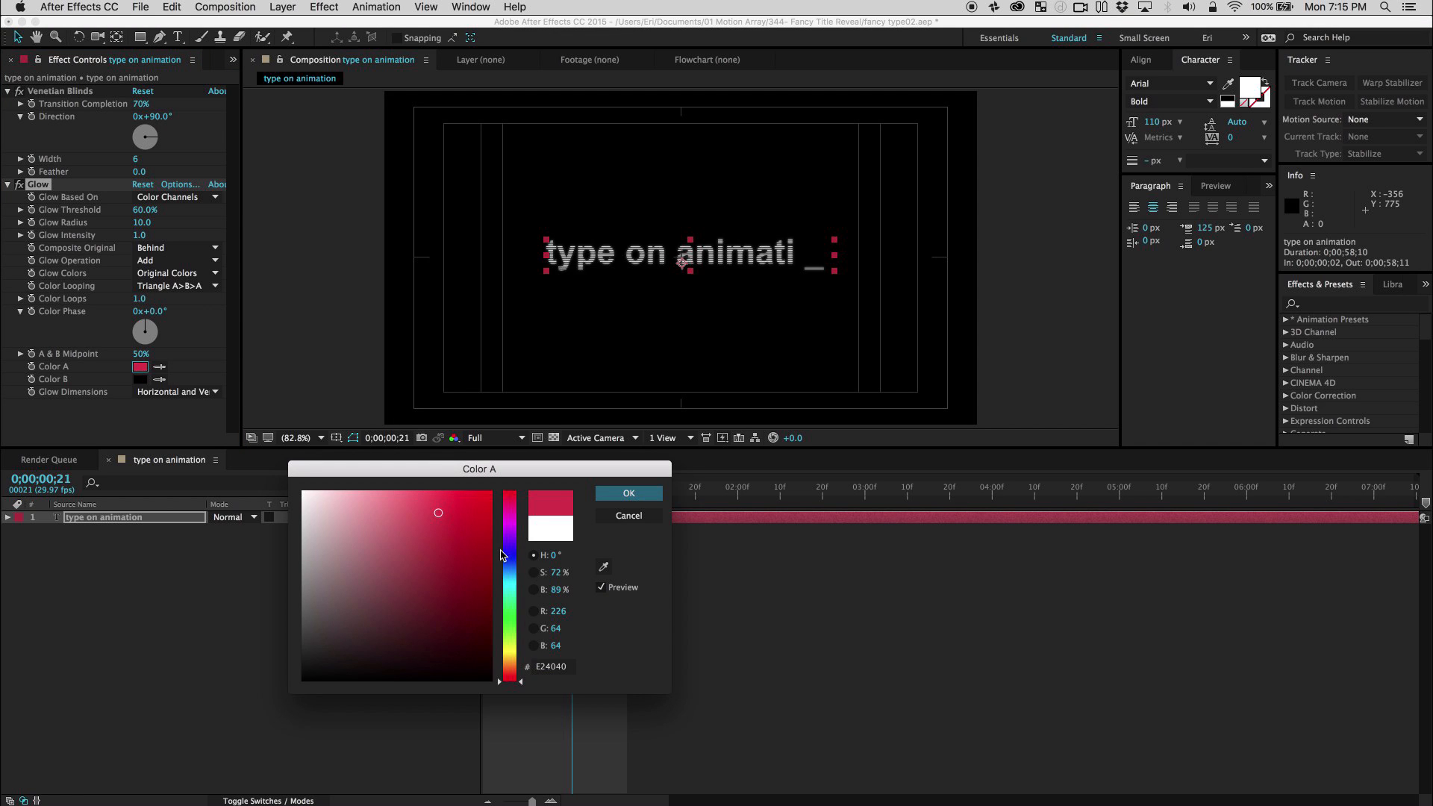
click(509, 572)
click(428, 517)
click(410, 538)
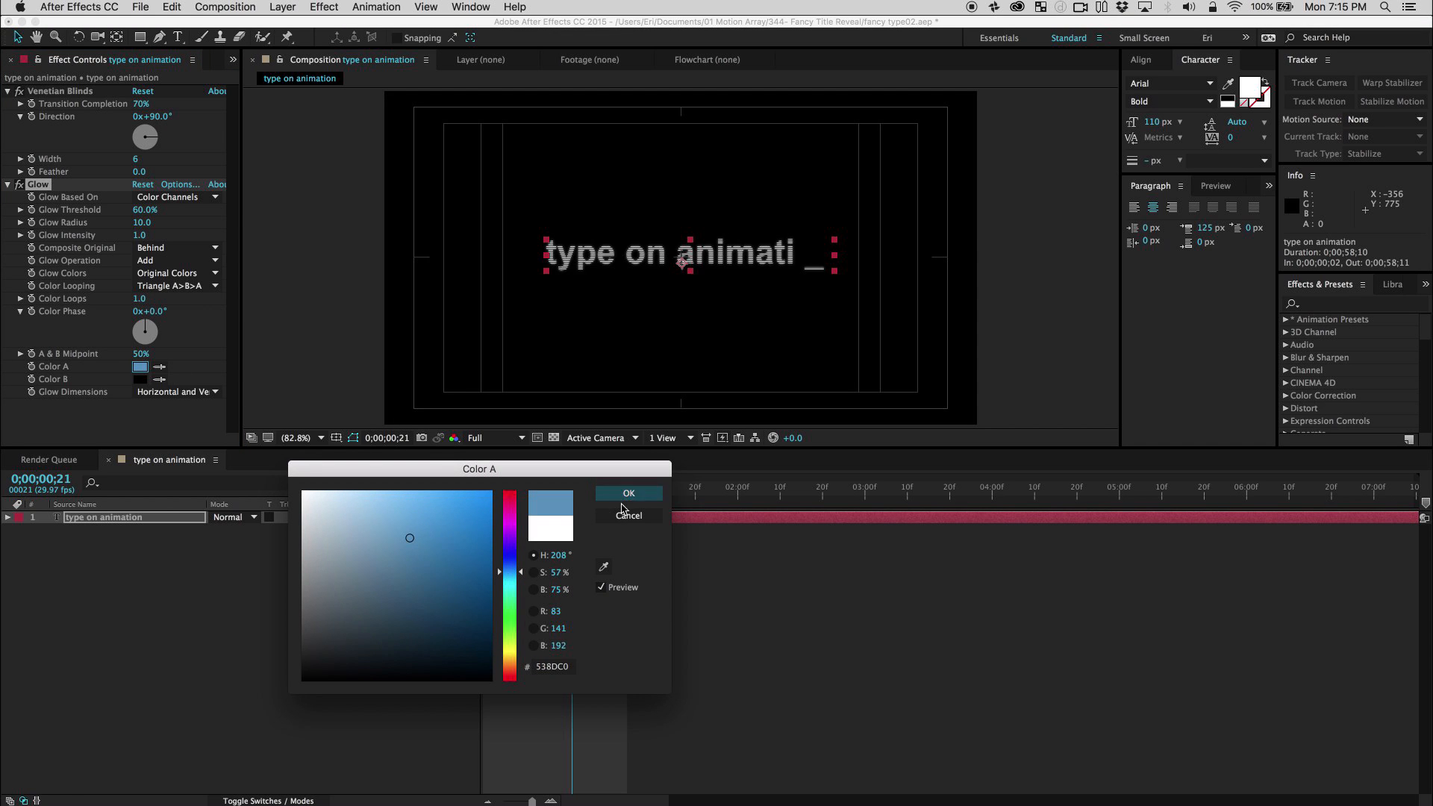
key(Return)
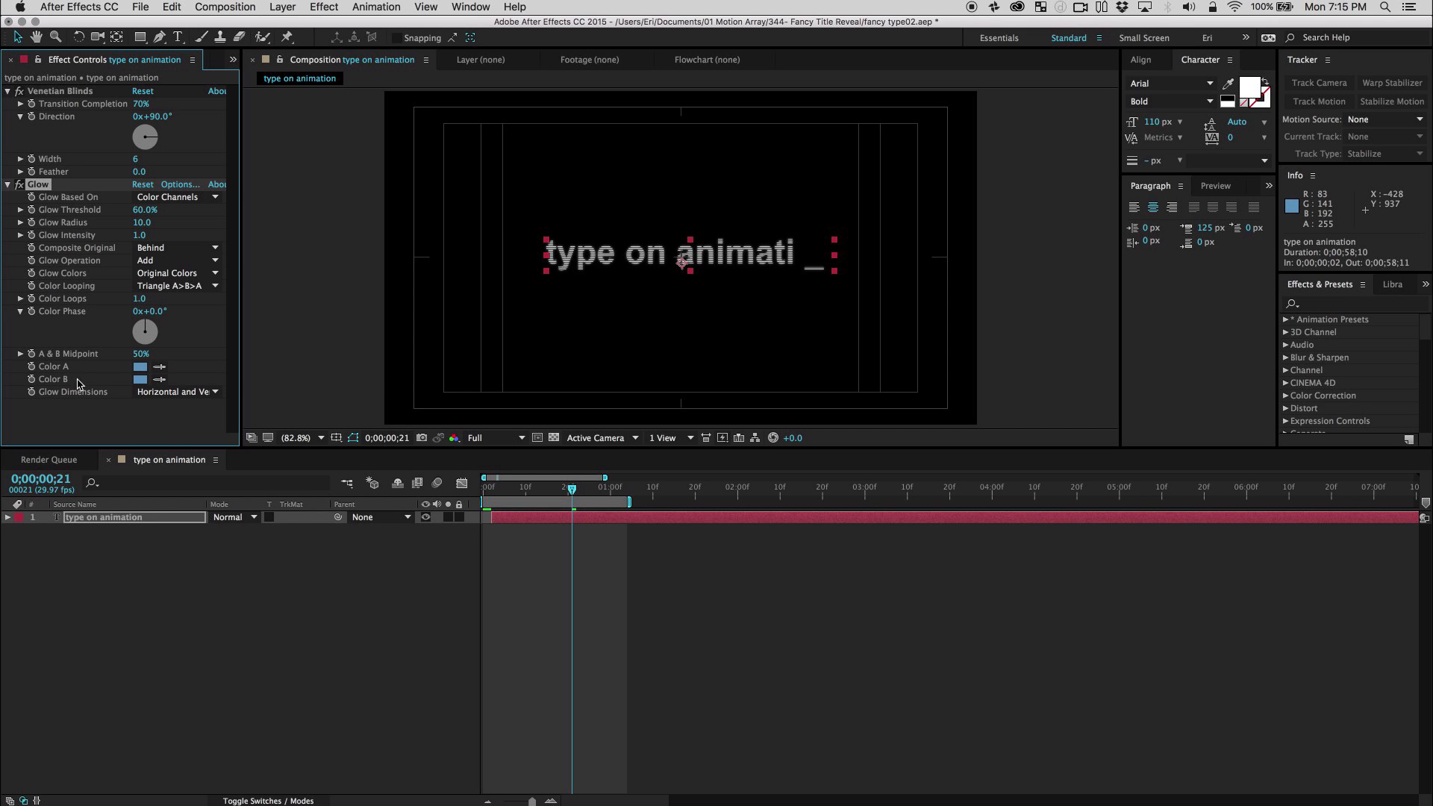
Base Glow on Alpha Channel with A & B Colors, threshold 7.5%, radius 23.0 and intensity 2.7, and preview it.
click(170, 198)
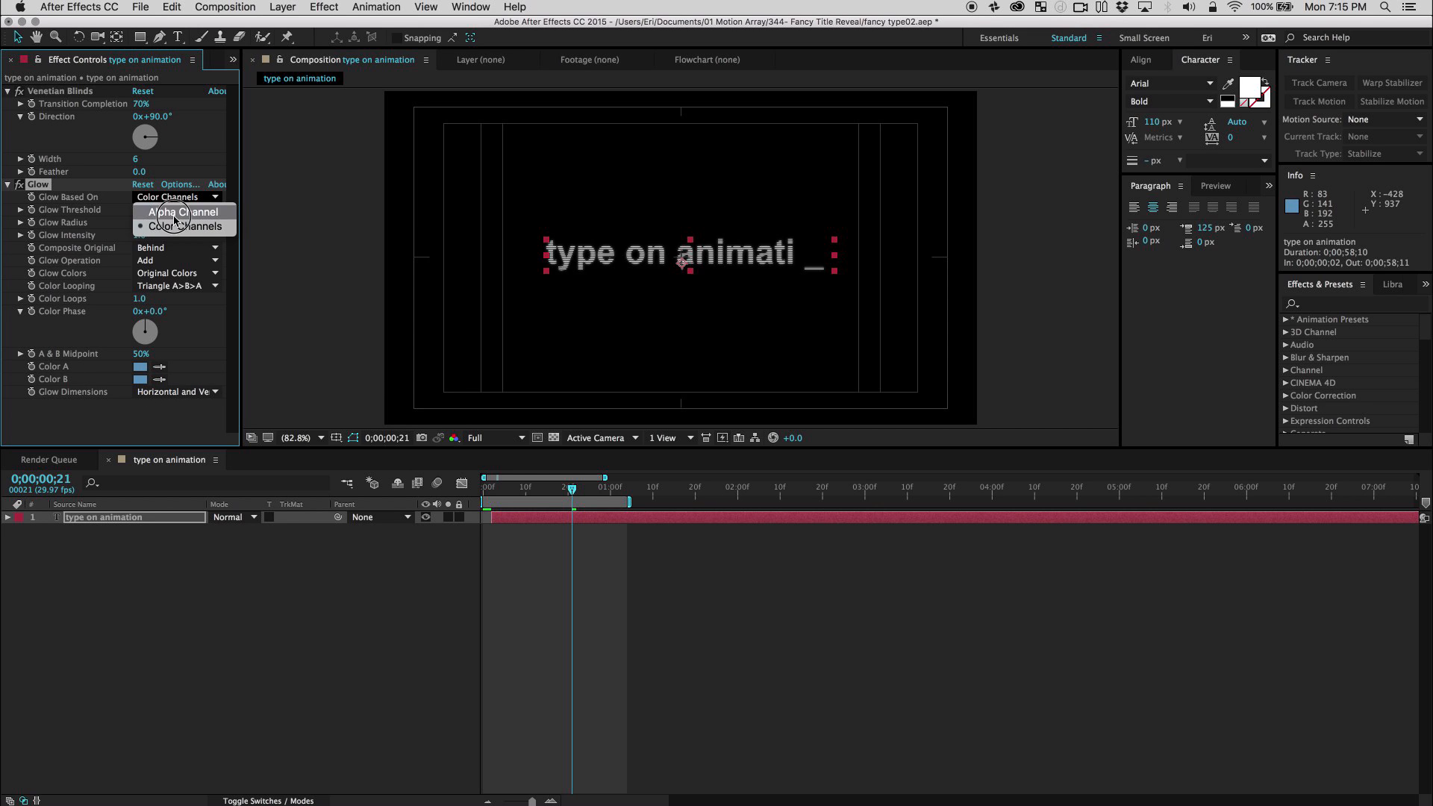
click(174, 213)
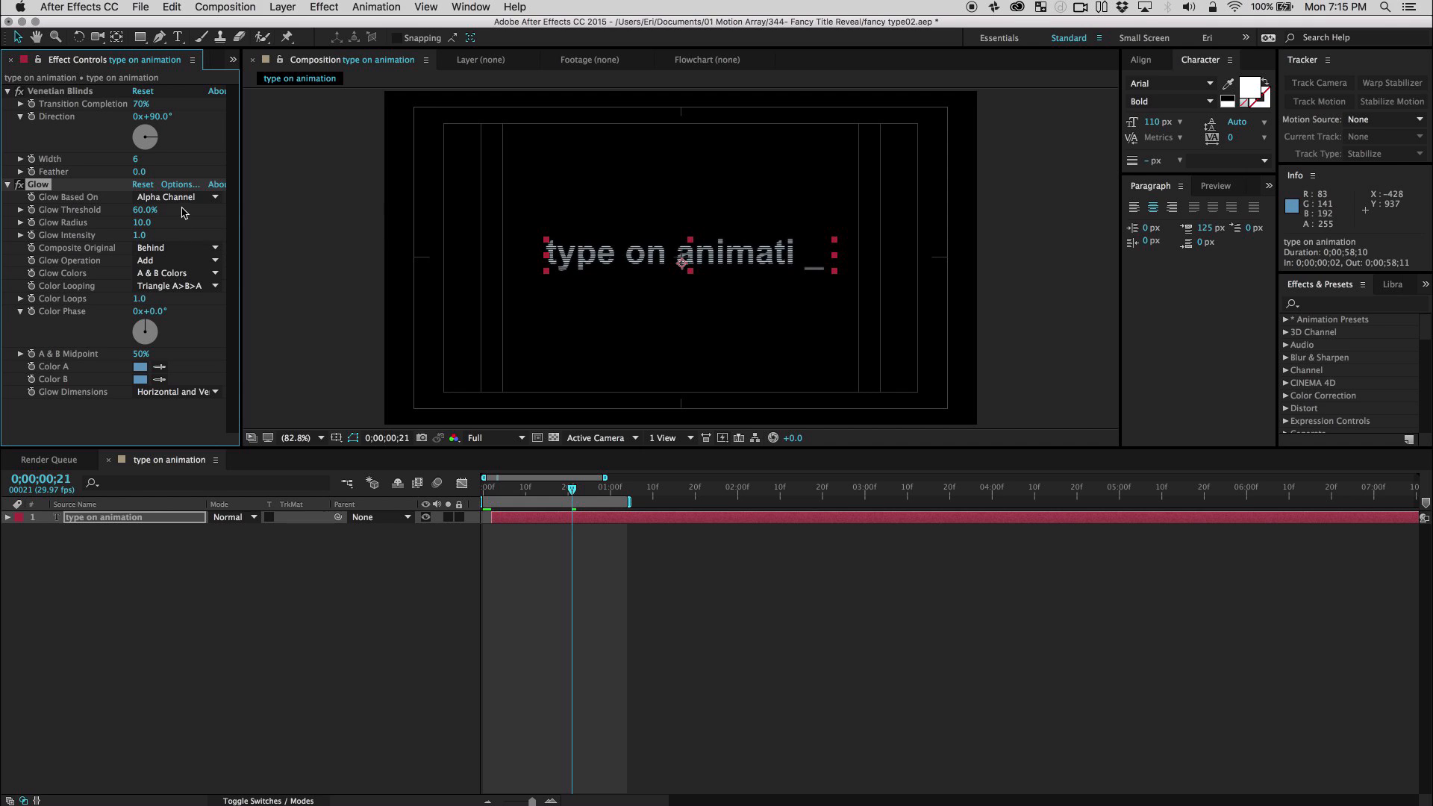
drag(145, 215, 68, 224)
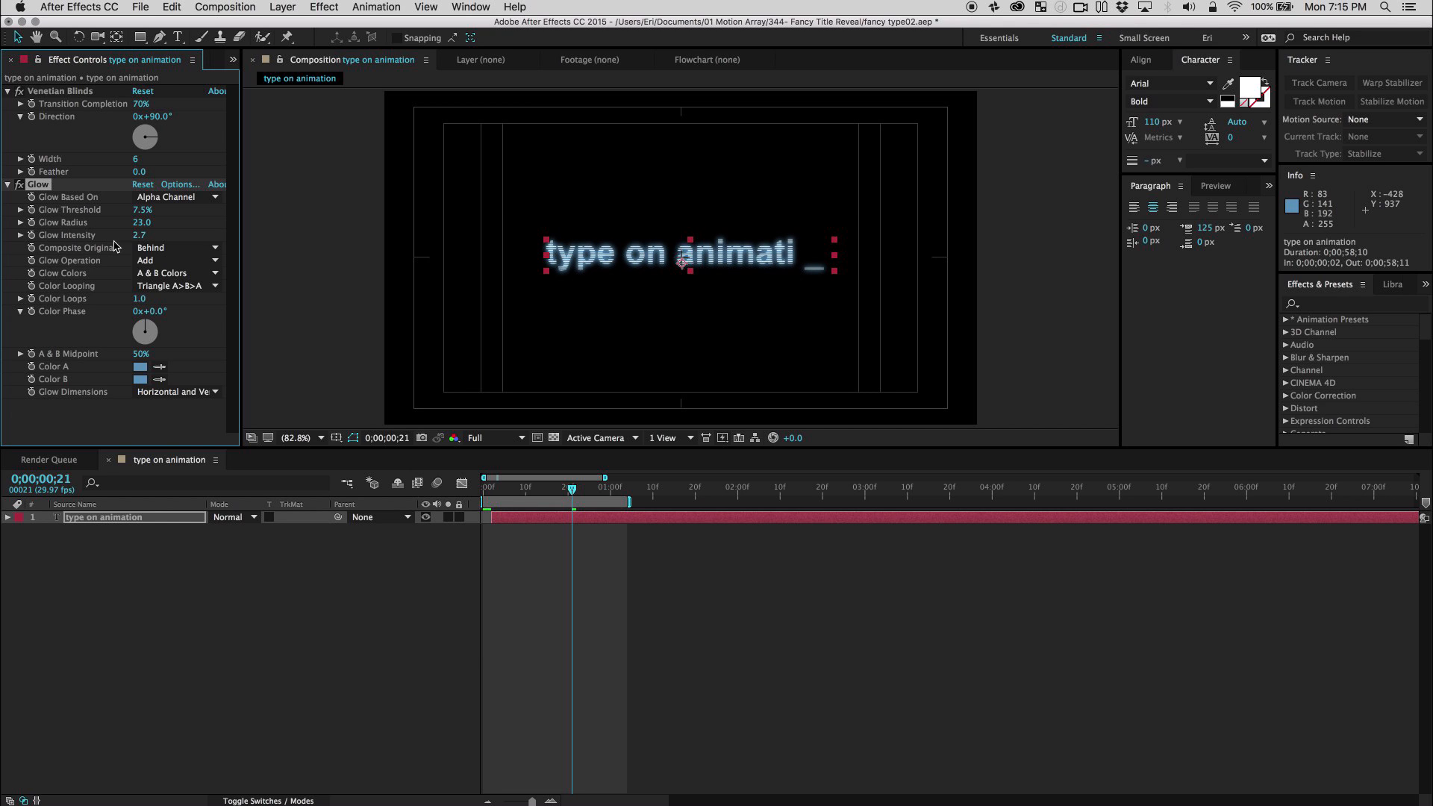
click(553, 612)
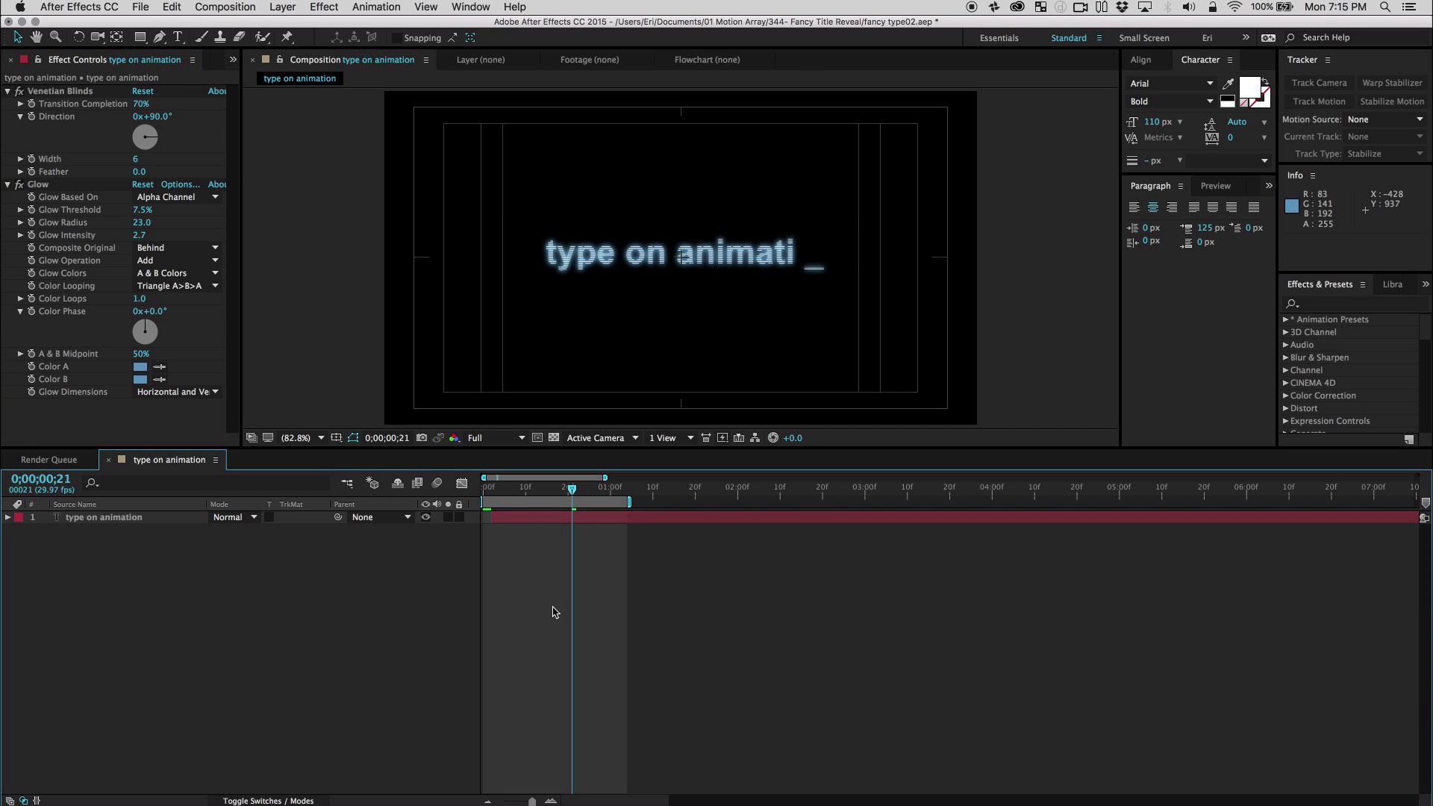
key(space)
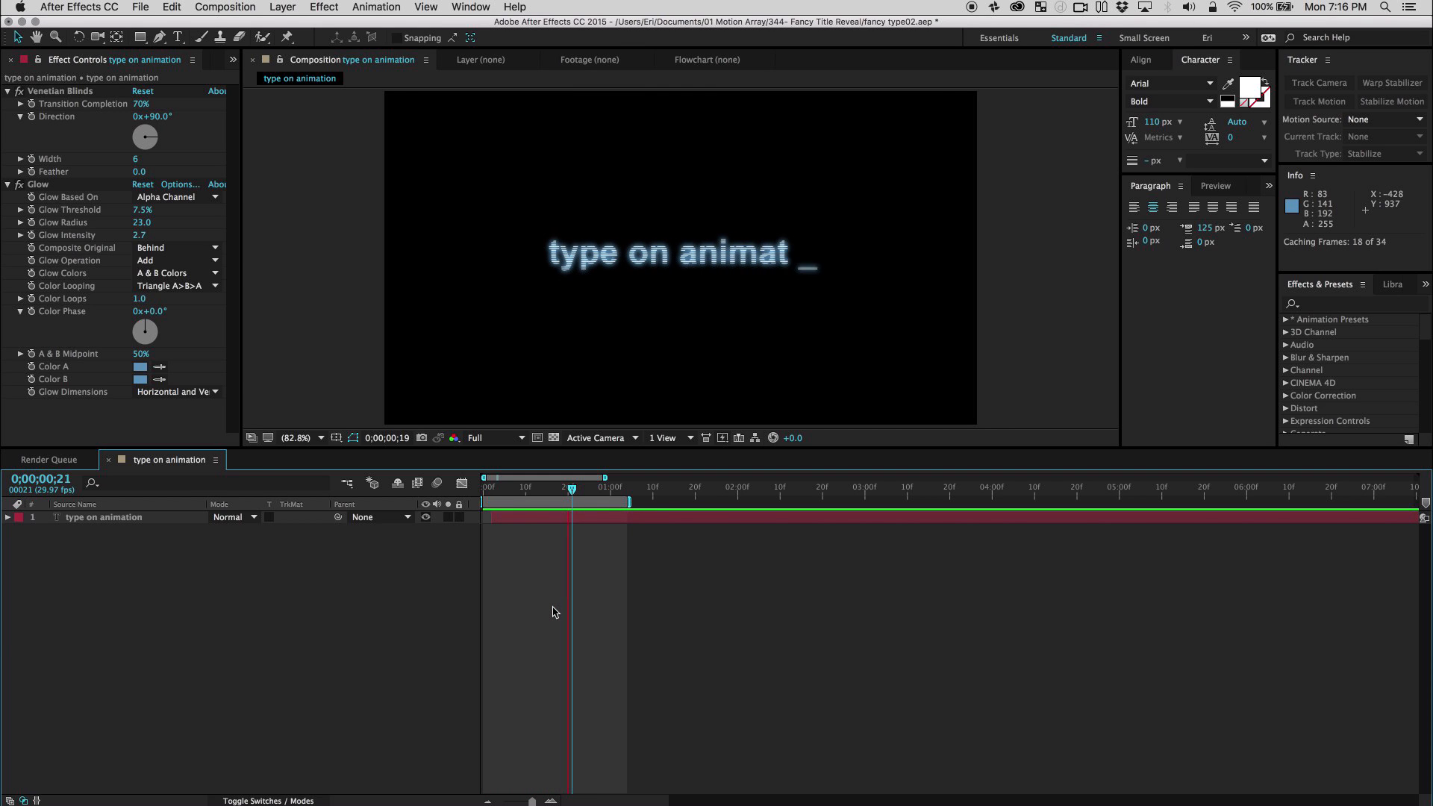
key(space)
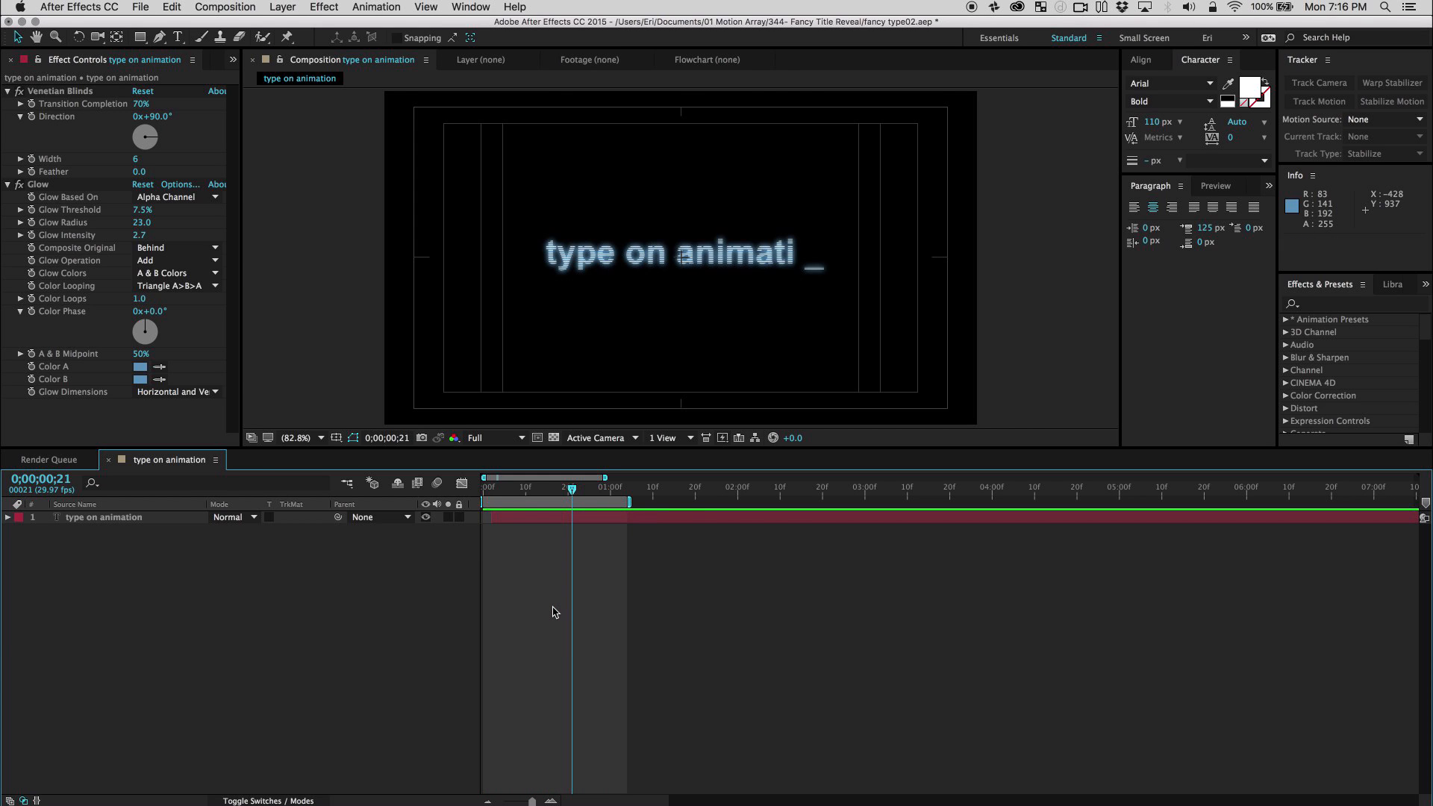
At frame 16, set Animator 2's Character Value to 124 to make the cursor a vertical bar, and preview the animation.
click(551, 493)
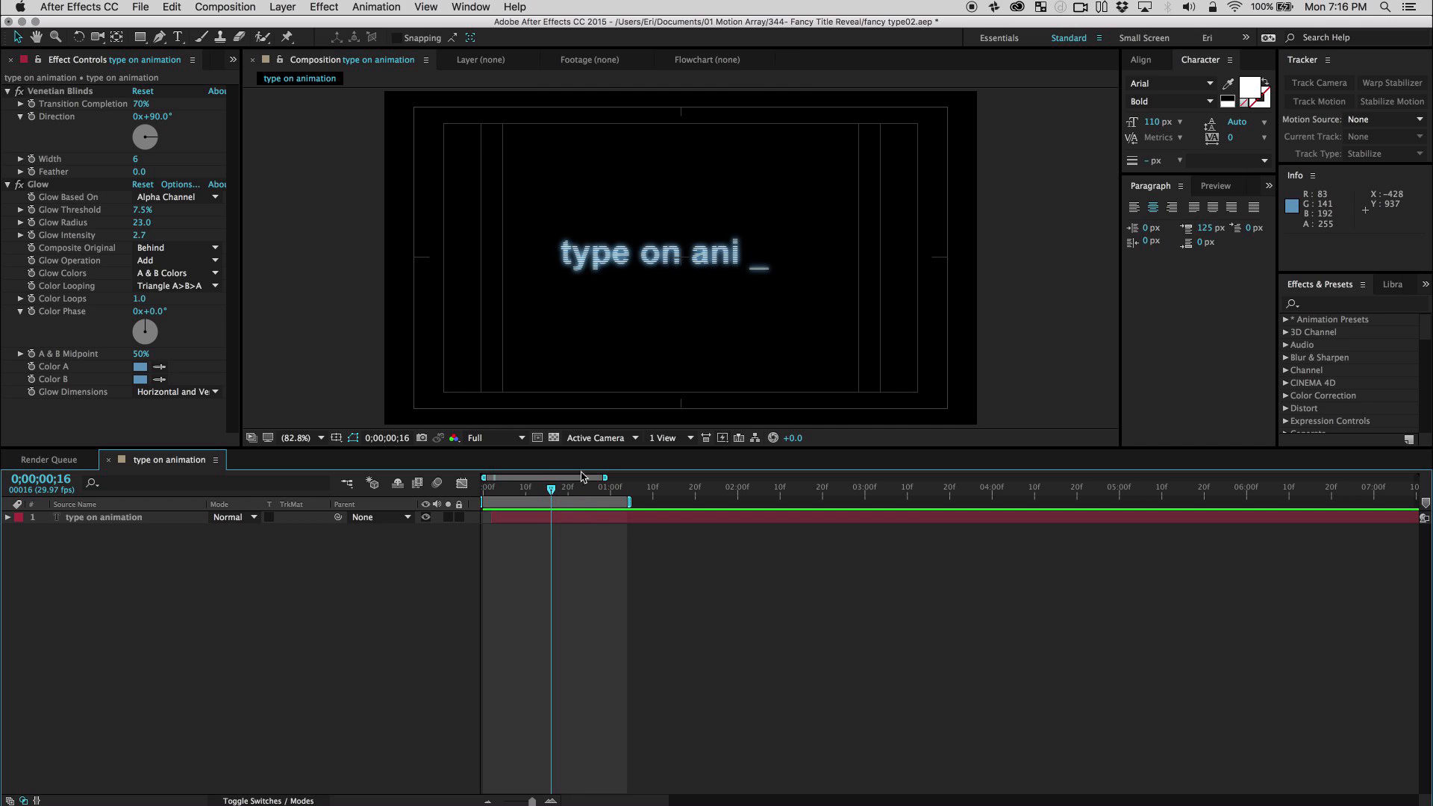
click(8, 518)
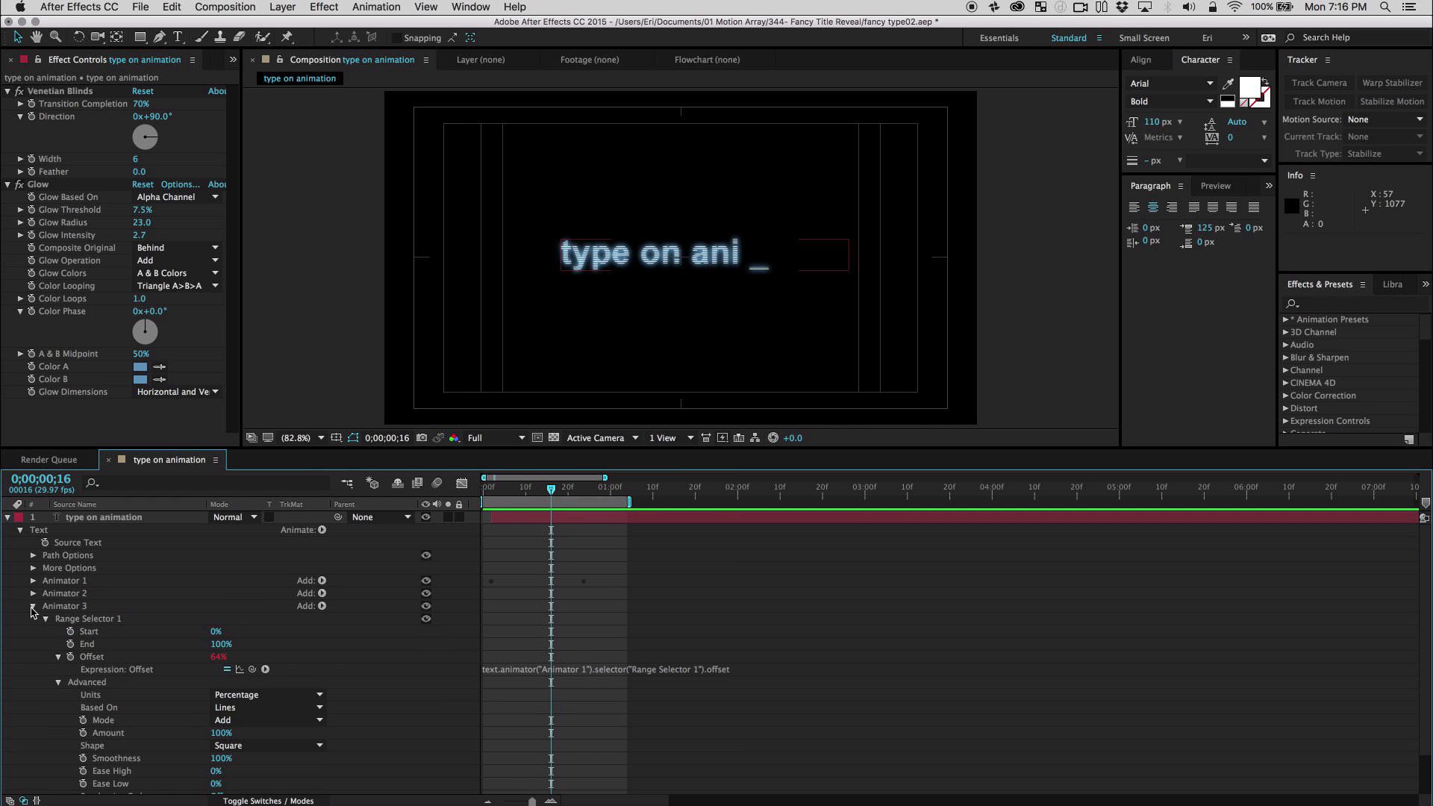
click(32, 606)
click(33, 593)
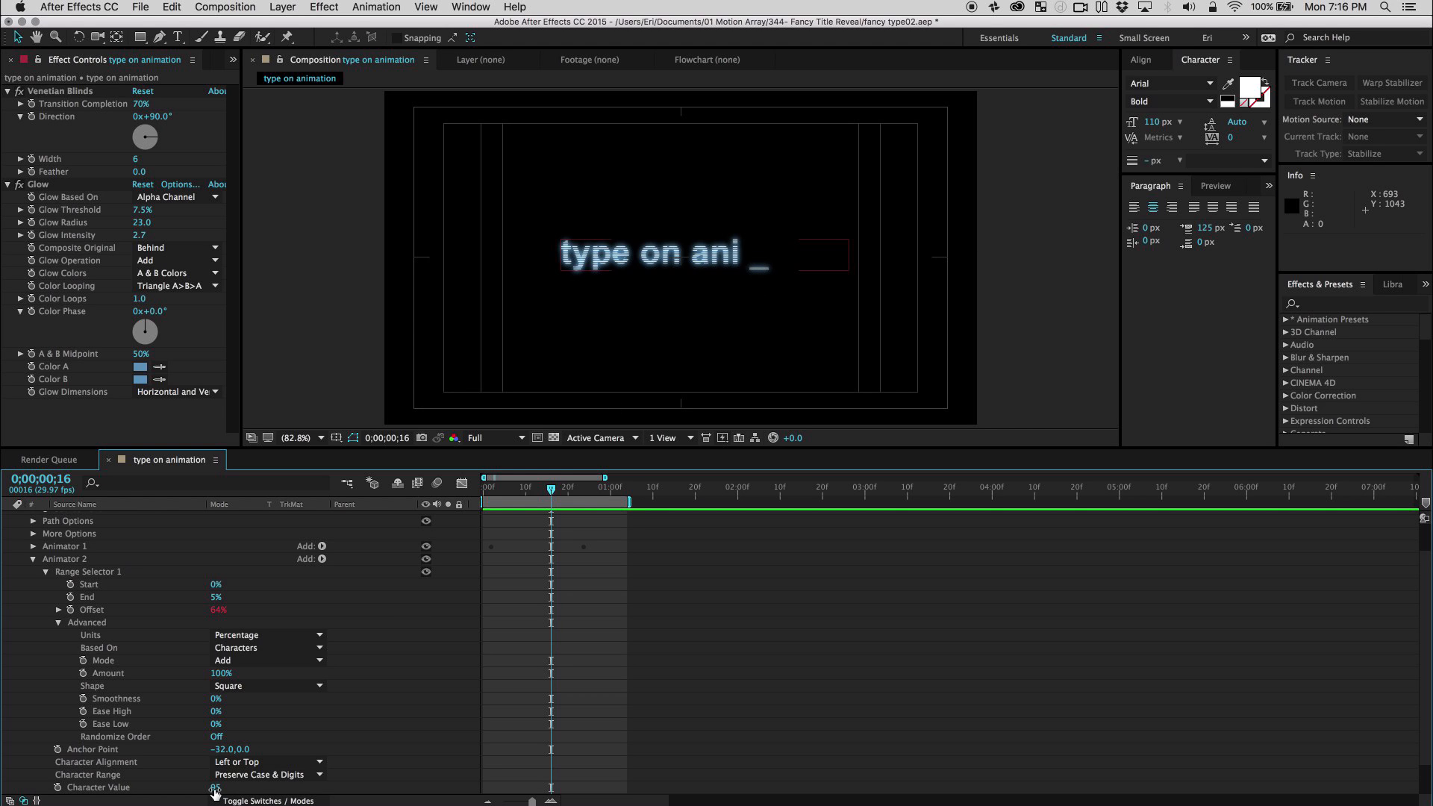
drag(216, 793, 246, 799)
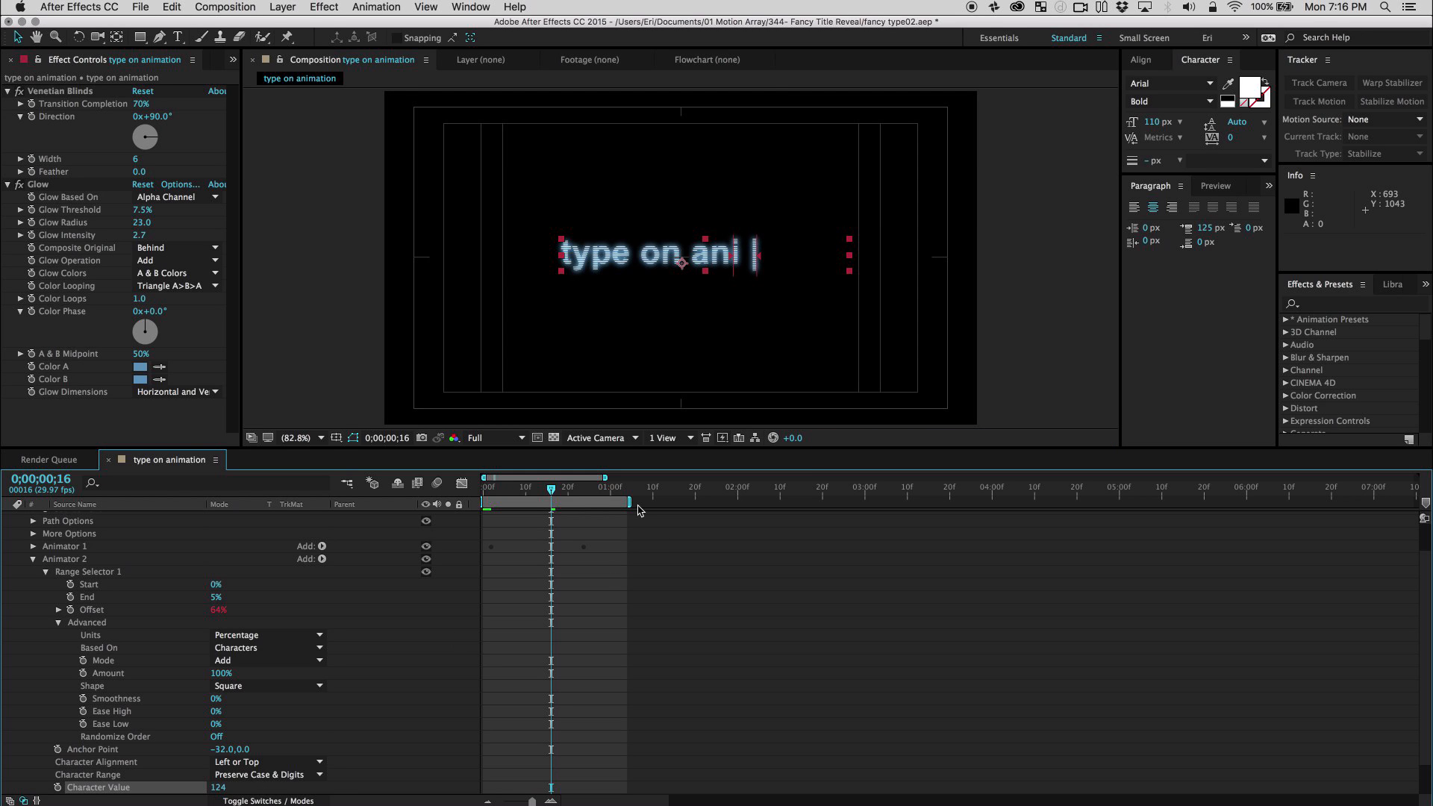
click(574, 603)
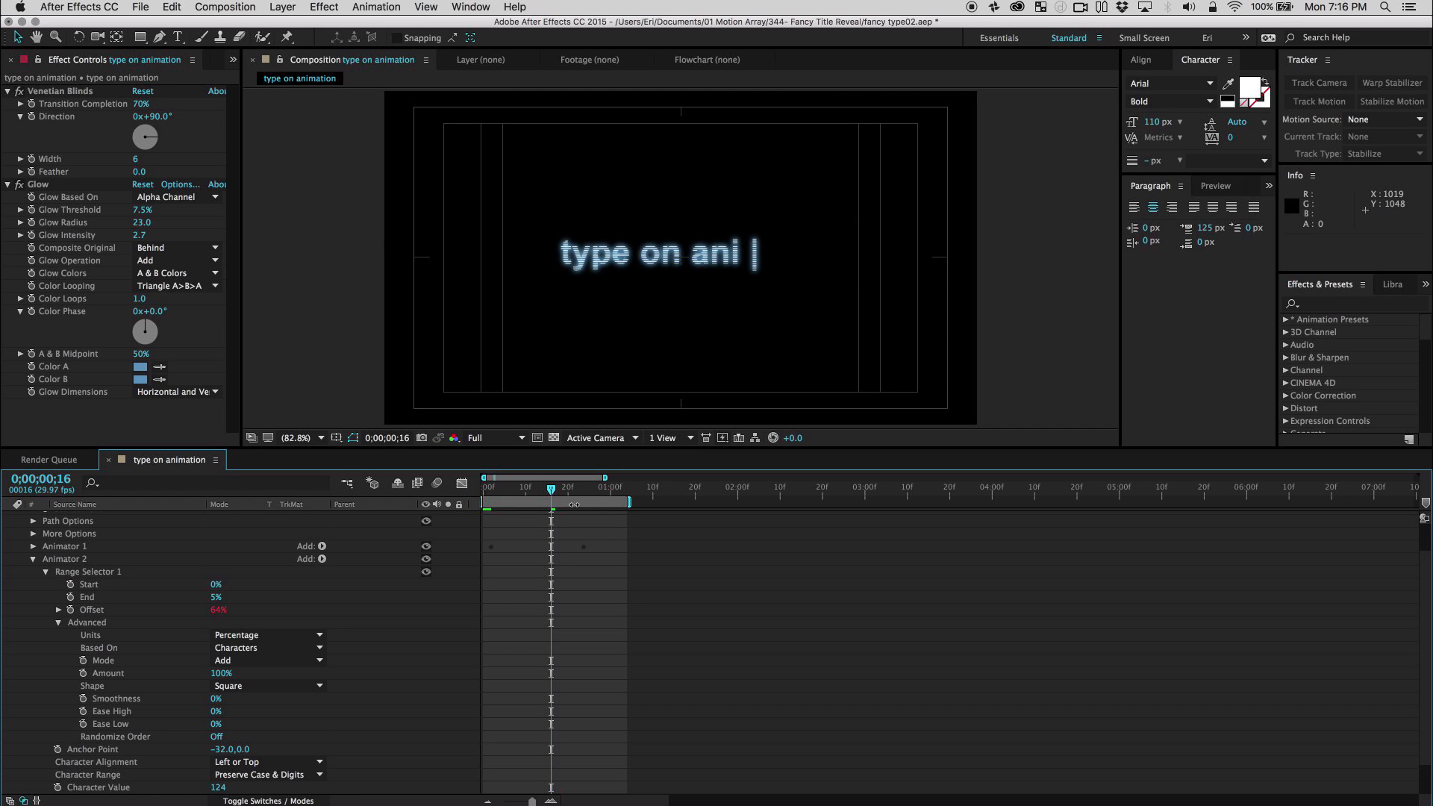
key(space)
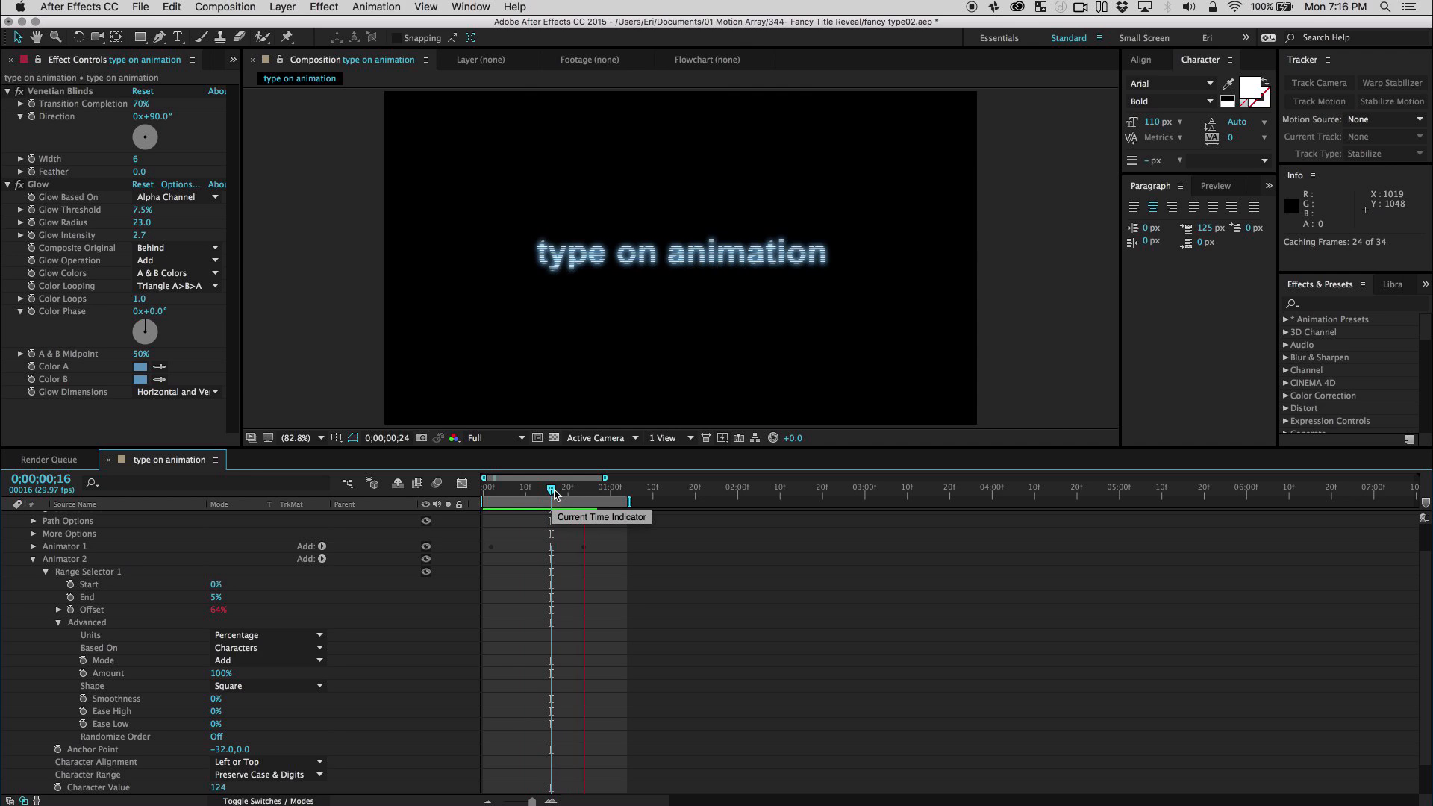